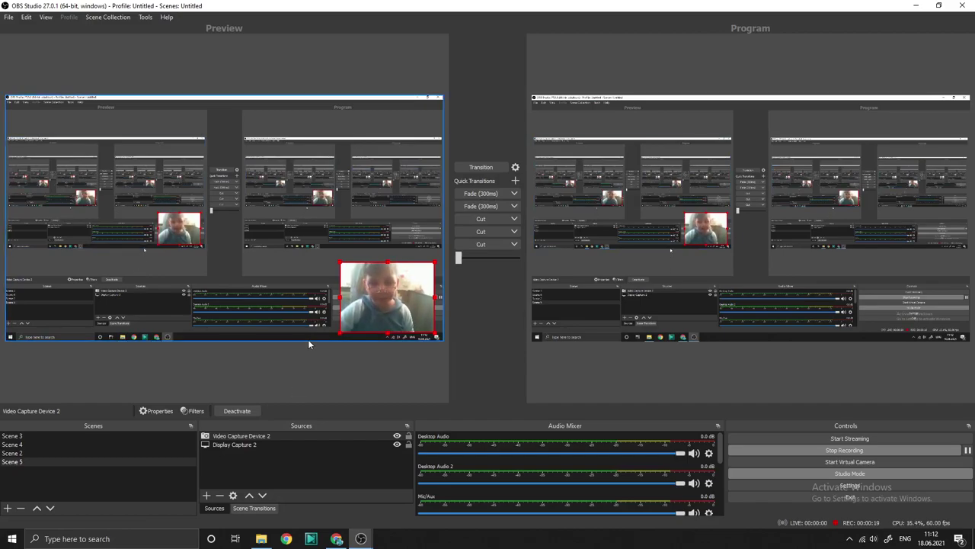
Search the computer for "notepad" and open Notepad++
click(151, 534)
text(notepad)
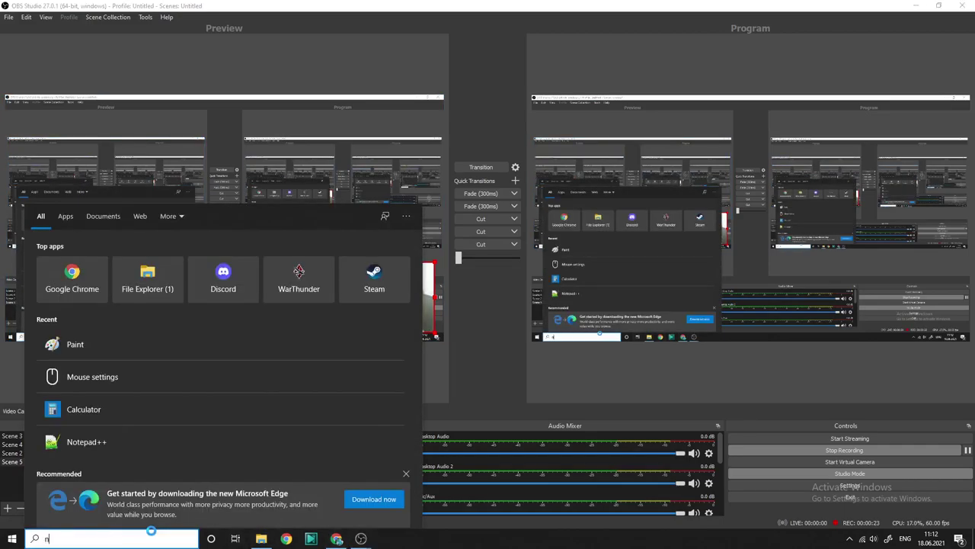
click(72, 259)
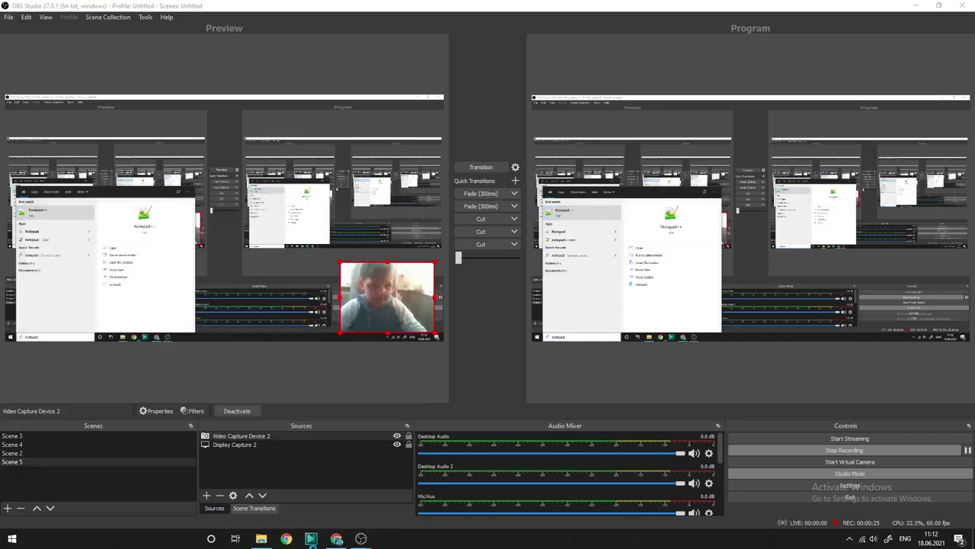
Delete all the existing memory-improvement text from the document "new 1"
double_click(351, 195)
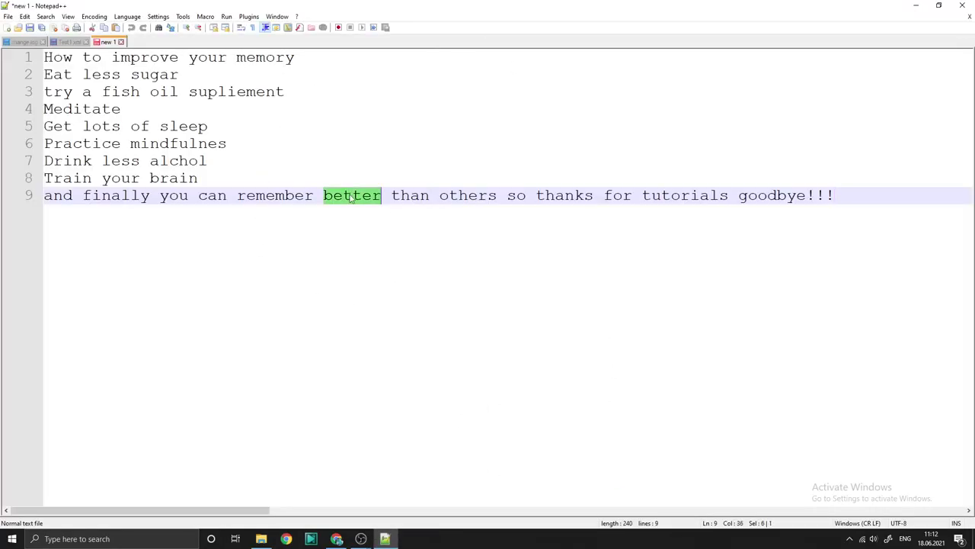
click(350, 195)
double_click(350, 195)
click(838, 195)
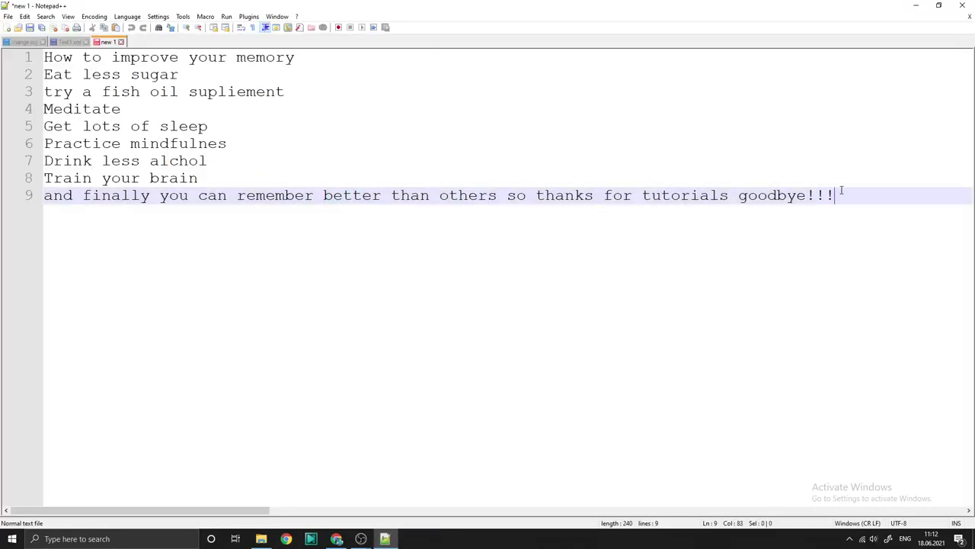
key(BackSpace)
key(BackSpace)
key(BackSpace)
key(BackSpace)
key(BackSpace)
key(BackSpace)
key(BackSpace)
key(BackSpace)
key(BackSpace)
key(BackSpace)
key(BackSpace)
key(BackSpace)
key(BackSpace)
key(BackSpace)
key(BackSpace)
key(BackSpace)
key(BackSpace)
key(BackSpace)
key(BackSpace)
key(BackSpace)
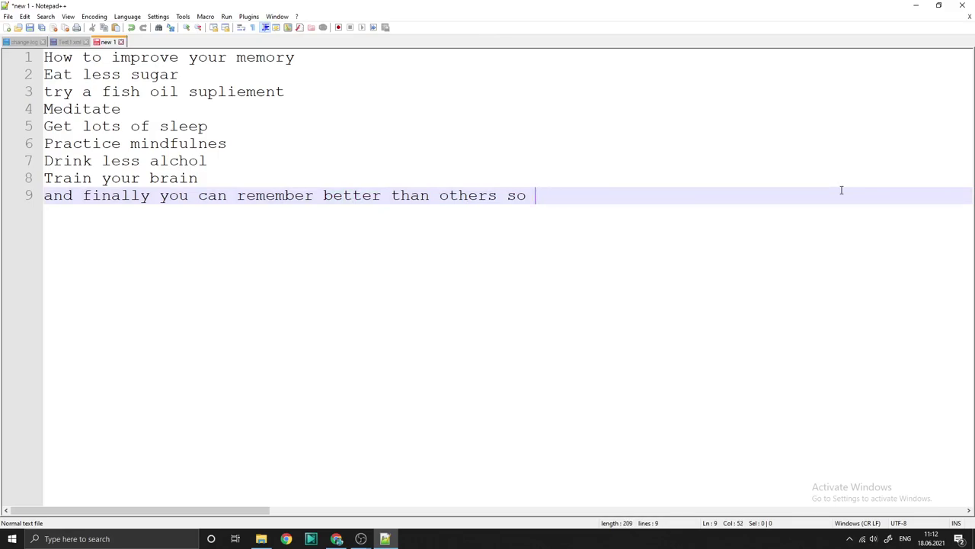
key(BackSpace)
key(BackSpace)
key(BackSpace)
key(BackSpace)
key(BackSpace)
key(BackSpace)
key(BackSpace)
key(BackSpace)
key(BackSpace)
key(BackSpace)
key(BackSpace)
key(BackSpace)
key(BackSpace)
key(BackSpace)
key(BackSpace)
key(BackSpace)
key(BackSpace)
key(BackSpace)
key(BackSpace)
key(BackSpace)
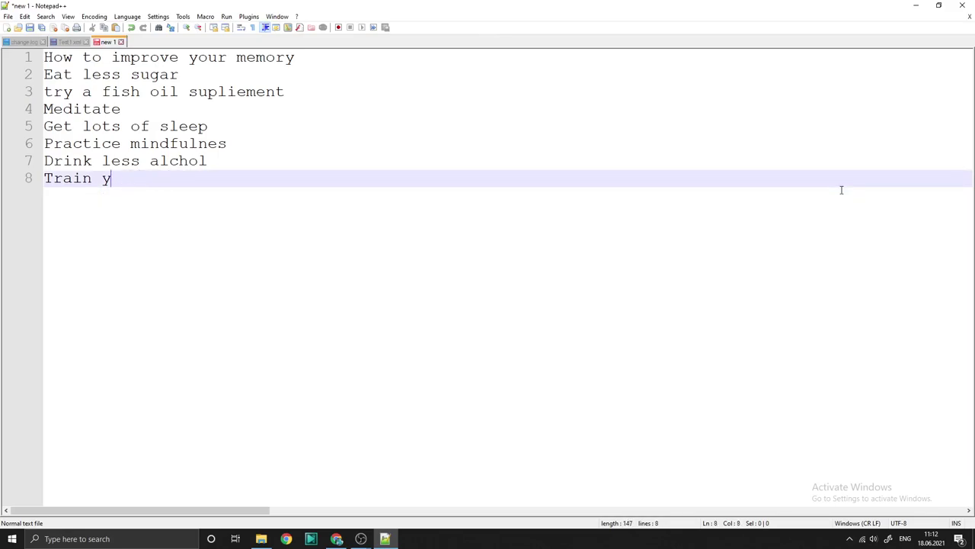
key(BackSpace)
key(BackSpace)
key(BackSpace)
key(BackSpace)
key(BackSpace)
key(BackSpace)
key(BackSpace)
key(BackSpace)
key(BackSpace)
key(BackSpace)
key(BackSpace)
key(BackSpace)
key(BackSpace)
key(BackSpace)
key(BackSpace)
key(BackSpace)
key(BackSpace)
key(BackSpace)
key(BackSpace)
key(BackSpace)
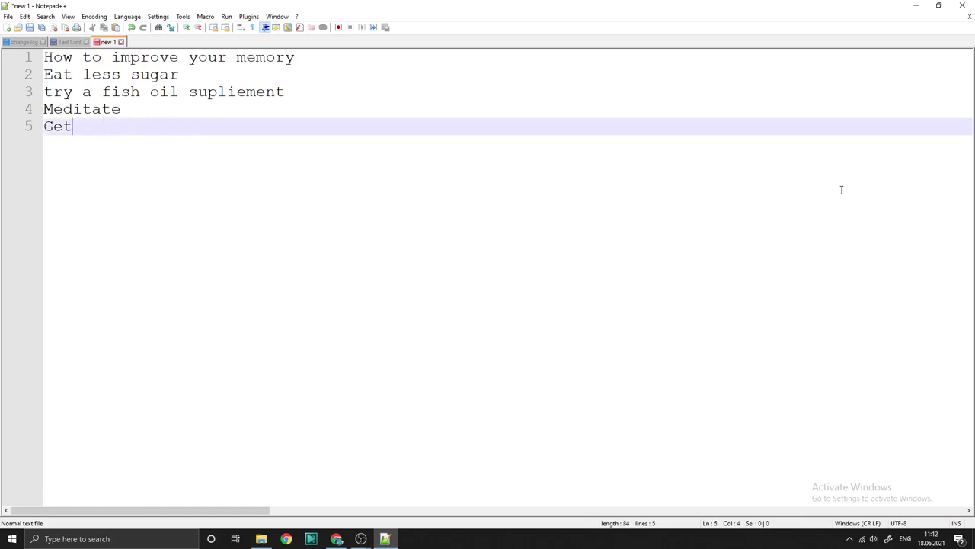
key(BackSpace)
key(BackSpace)
key(BackSpace)
key(BackSpace)
key(BackSpace)
key(BackSpace)
key(BackSpace)
key(BackSpace)
key(BackSpace)
key(BackSpace)
key(BackSpace)
key(BackSpace)
key(BackSpace)
key(BackSpace)
key(BackSpace)
key(BackSpace)
key(BackSpace)
key(BackSpace)
key(BackSpace)
key(BackSpace)
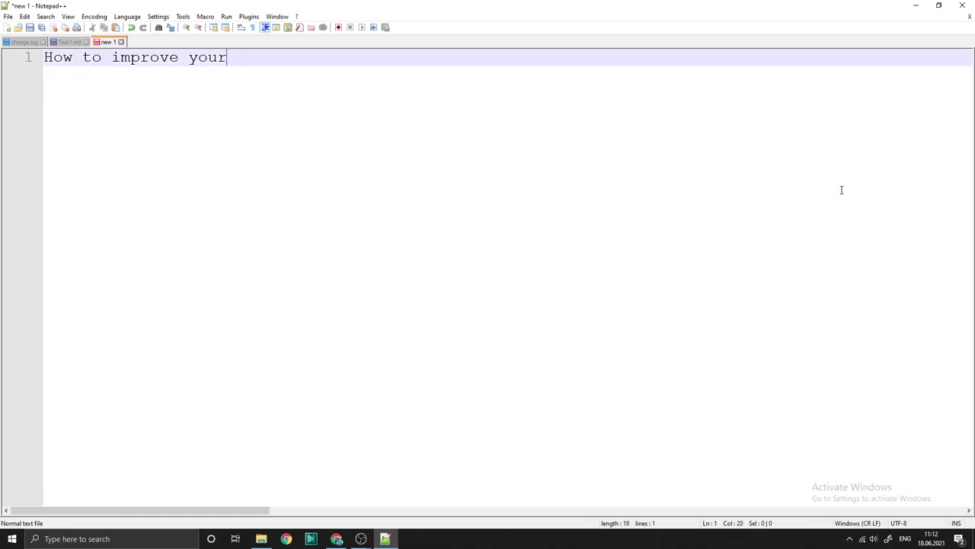
Write the title line "How to protect your protect your computer from viruses and malware" and start a new line below it
text(H)
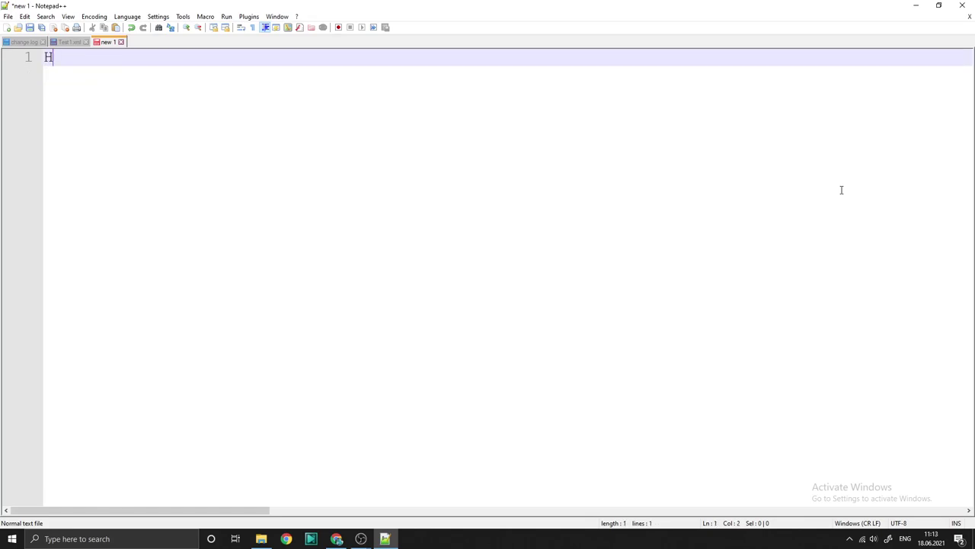
text(ow to protect youyr)
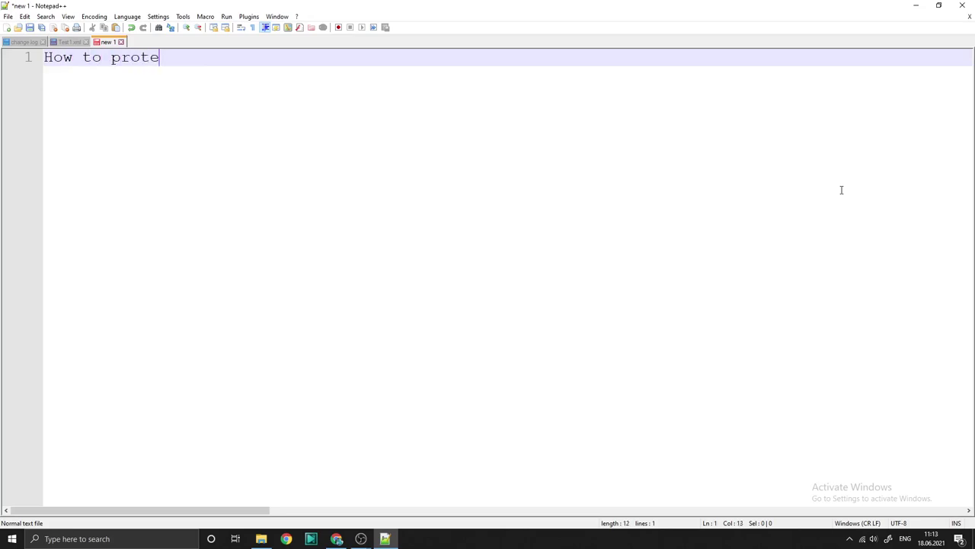
key(BackSpace)
key(BackSpace)
text(r protect your )
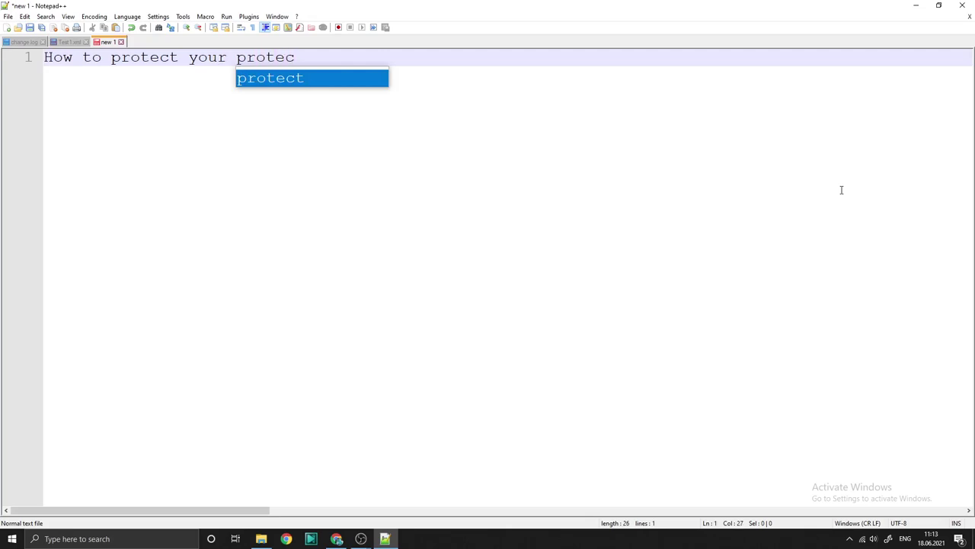
text(compute)
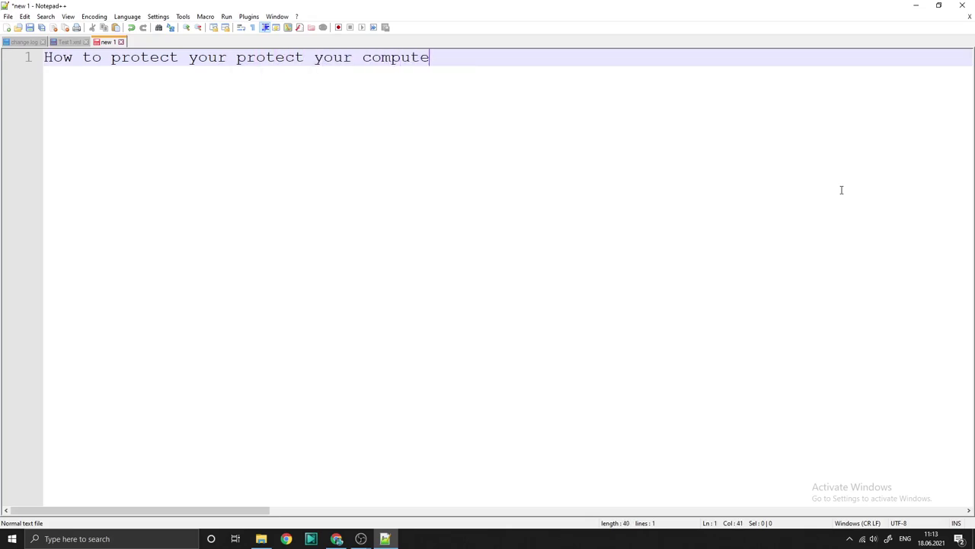
text(r from virus)
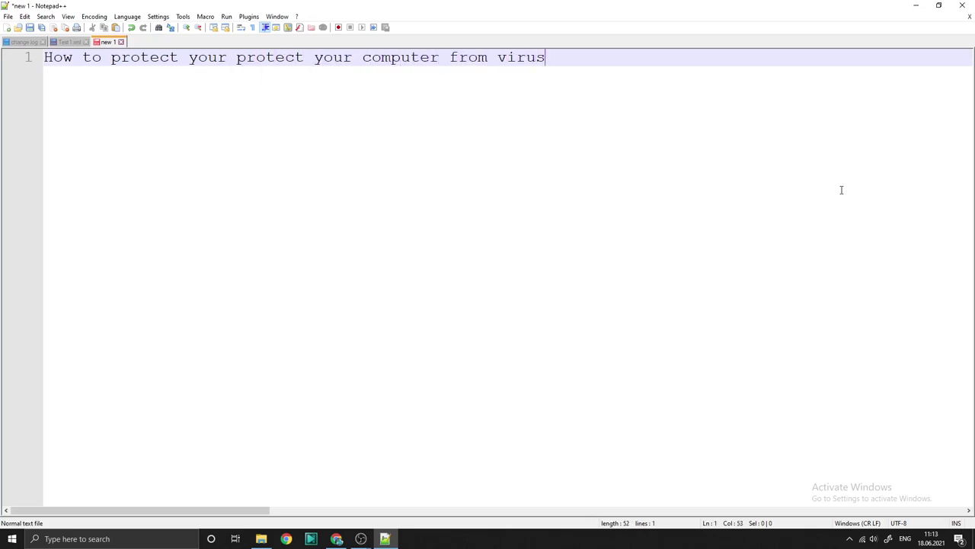
text(es and malware)
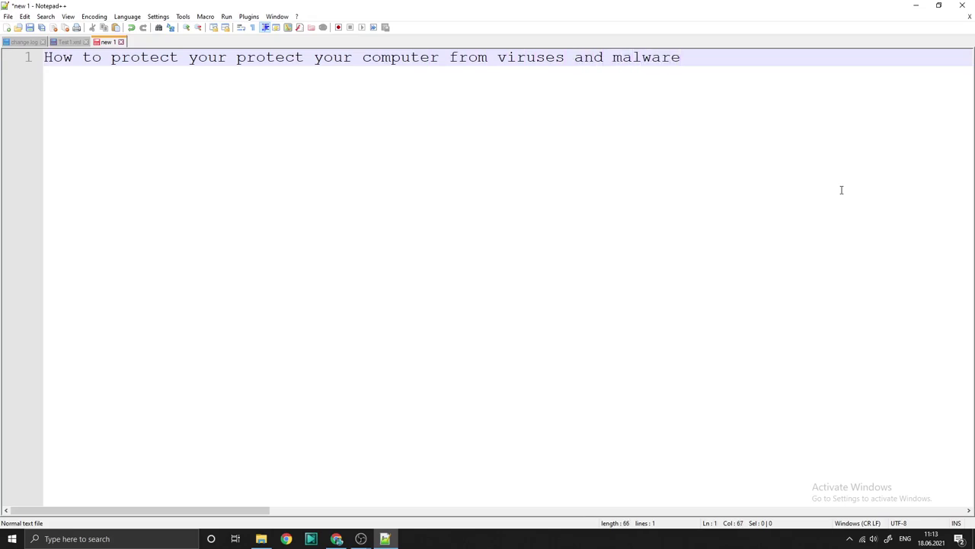
key(Return)
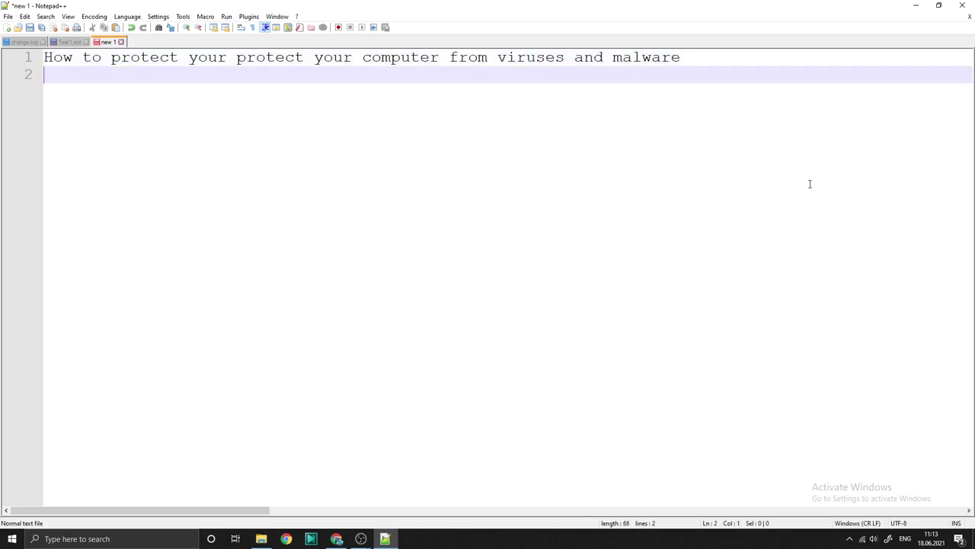
Write "Try installing a anti-virus program" on line 2 and start a new line
text(Try installi)
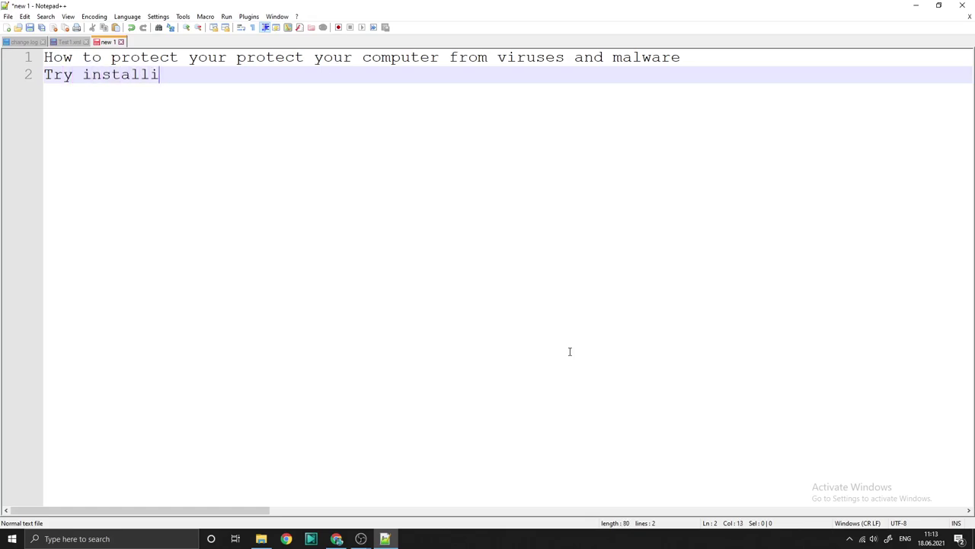
text(ng s)
text( anti)
text(-virus)
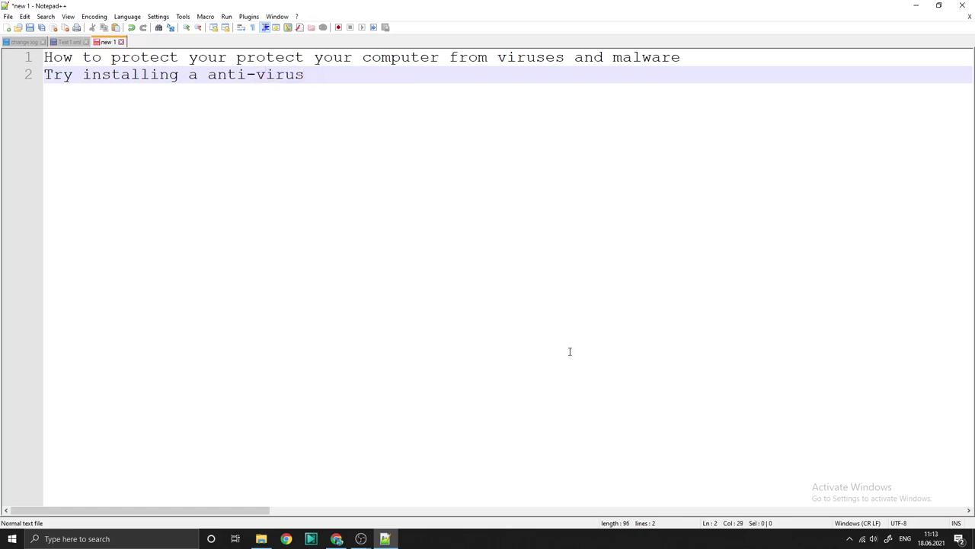
text( program)
key(Return)
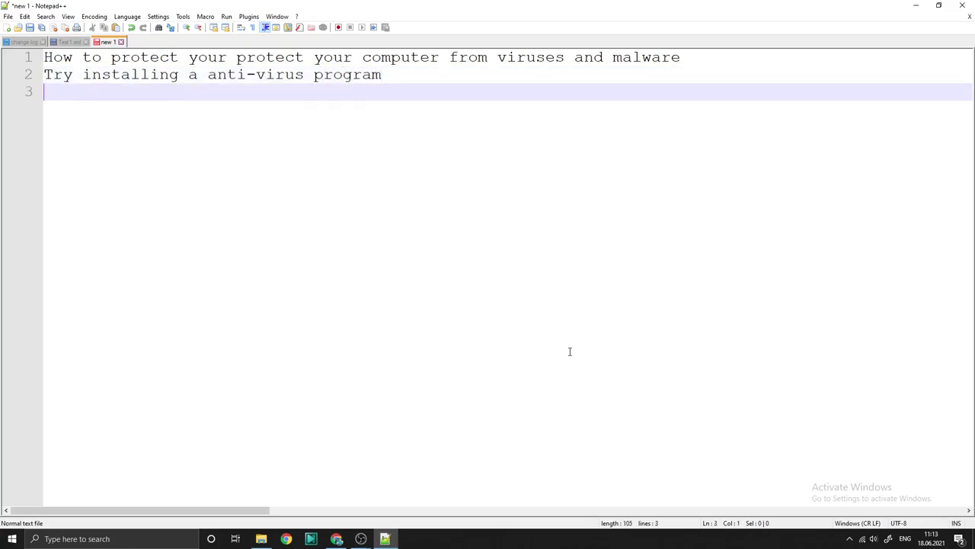
click(336, 538)
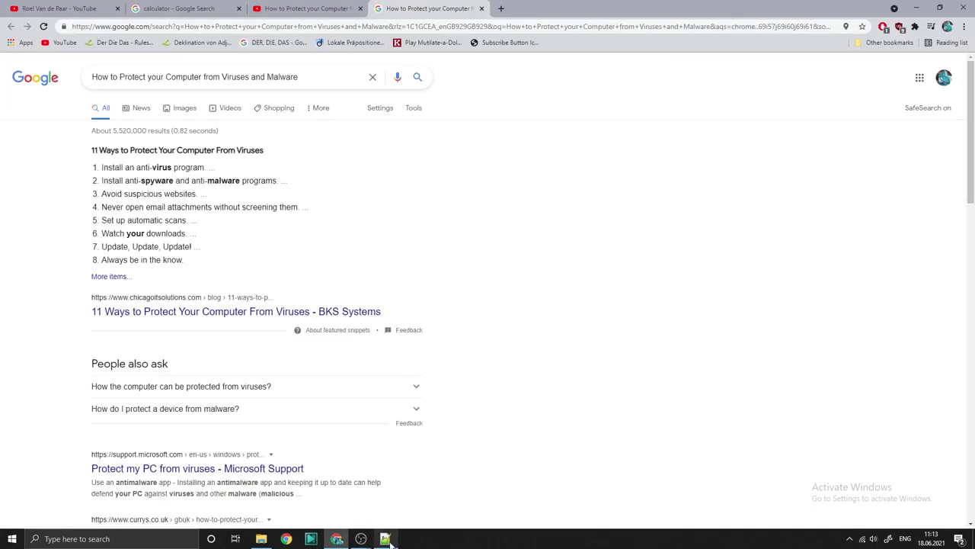
click(388, 540)
text(i)
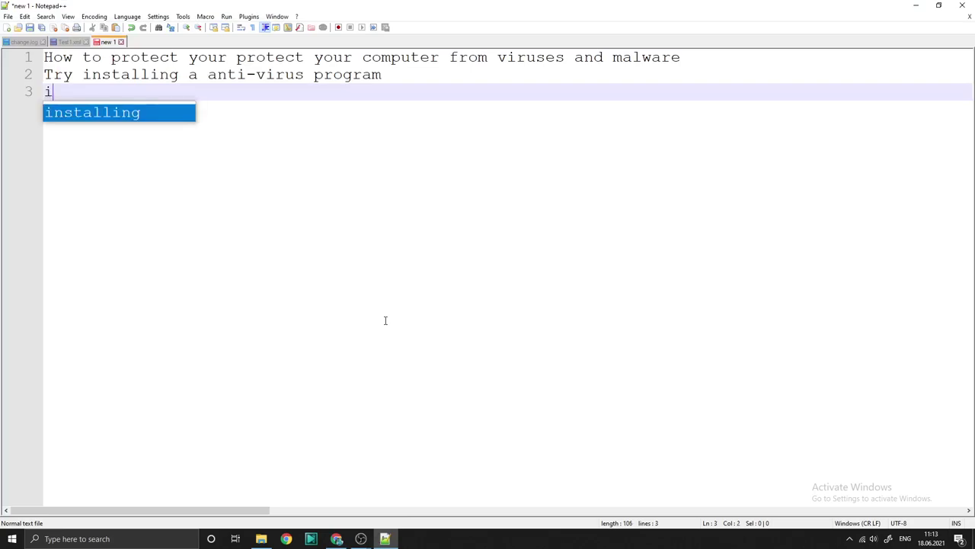
key(BackSpace)
key(BackSpace)
text(t)
key(BackSpace)
key(BackSpace)
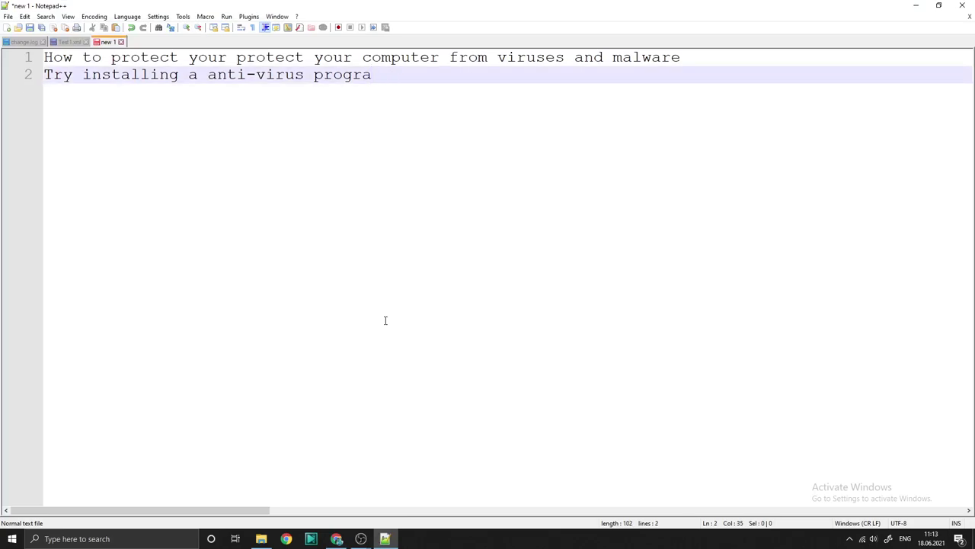
text(m)
key(Return)
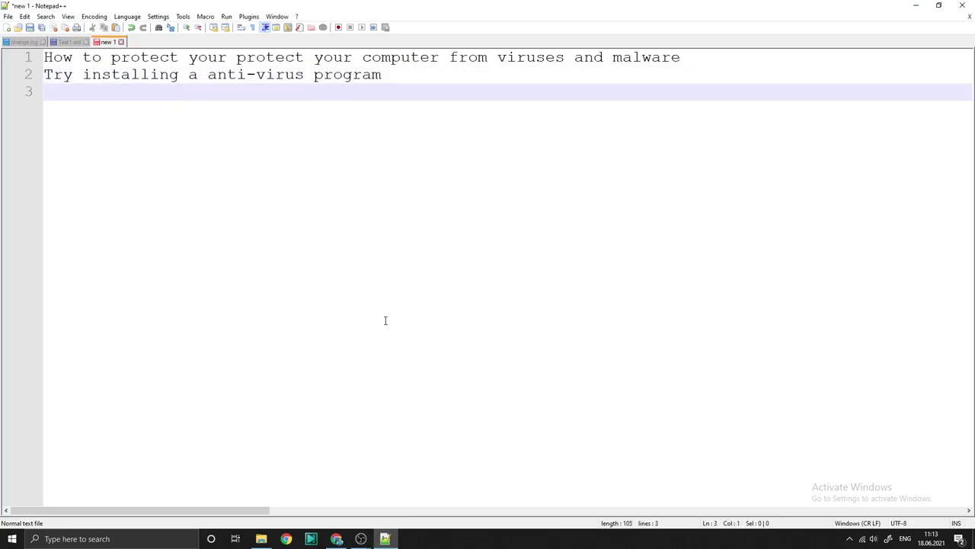
Check the Google results in Chrome for the second tip, and write "intall anti-spyware" on line 3 in Notepad++
click(336, 540)
mouse_move(394, 541)
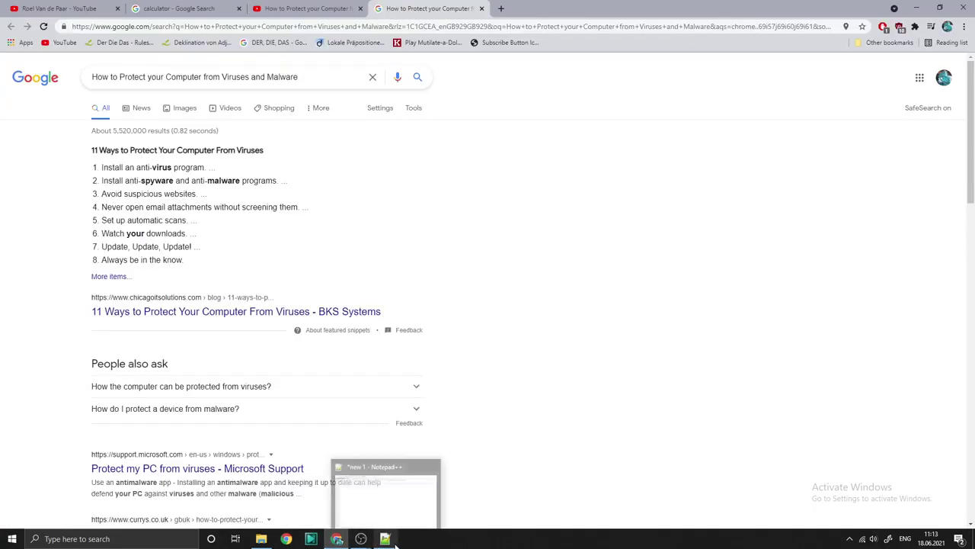
click(398, 542)
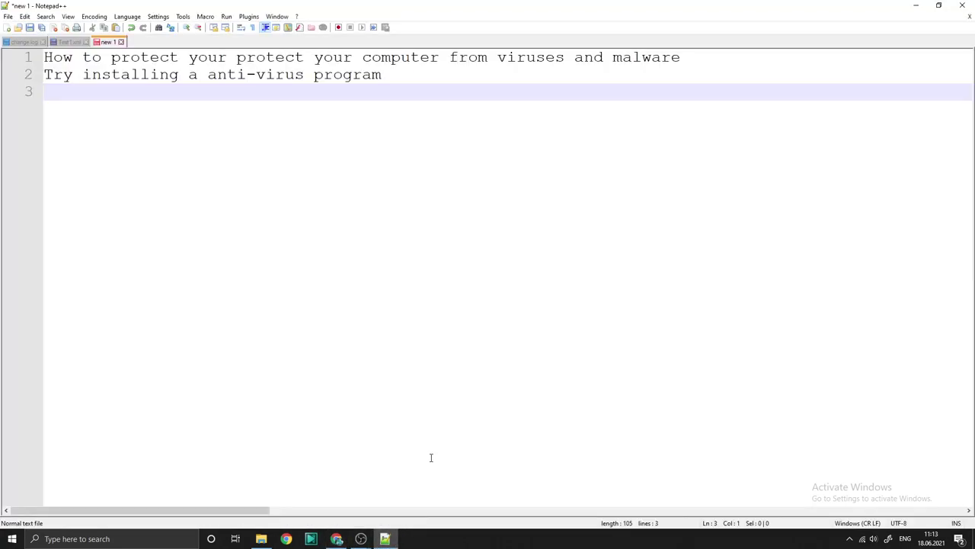
text(intall a)
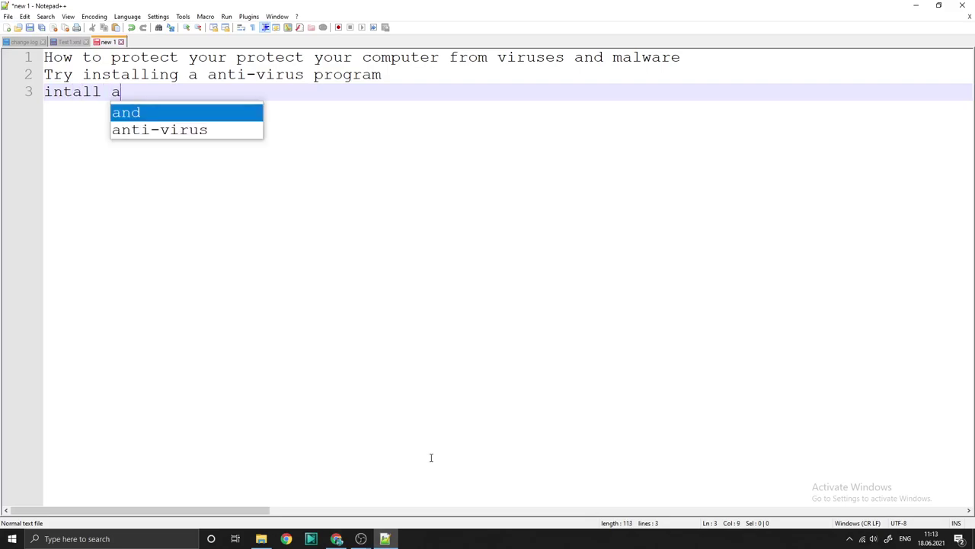
key(BackSpace)
text(ant)
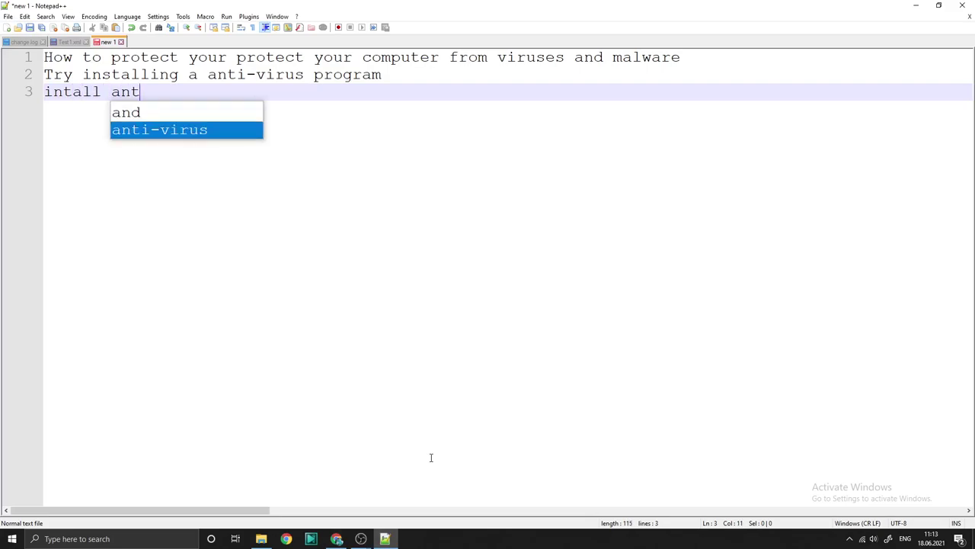
text(-)
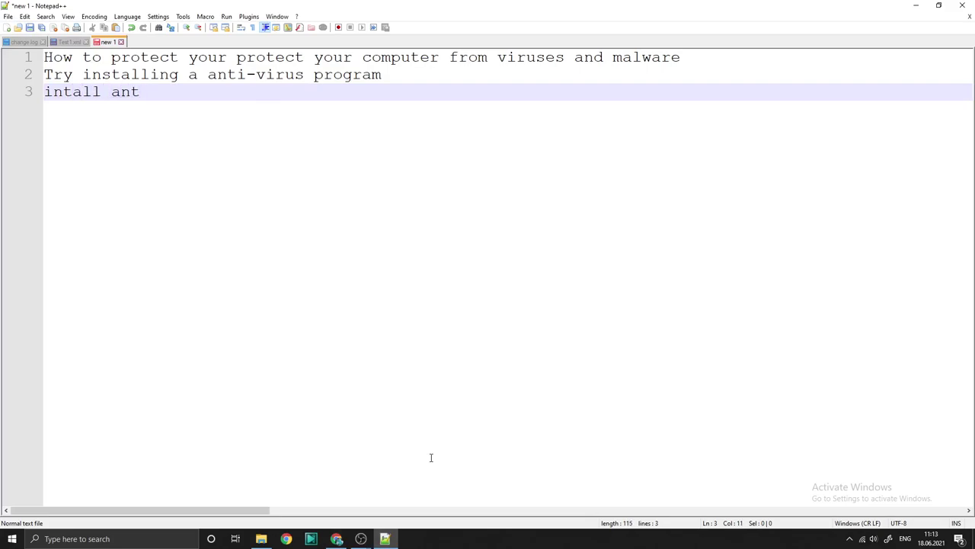
text(i-)
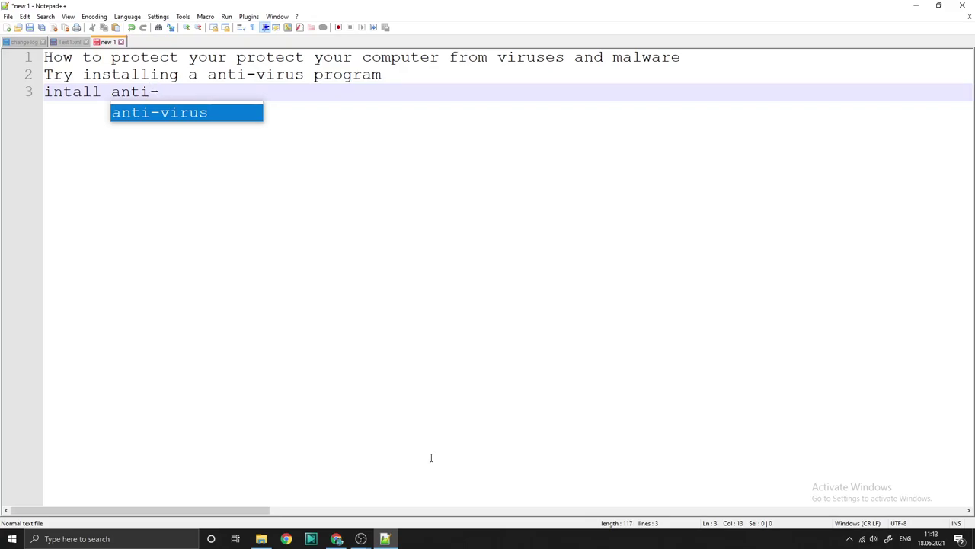
text(spyware)
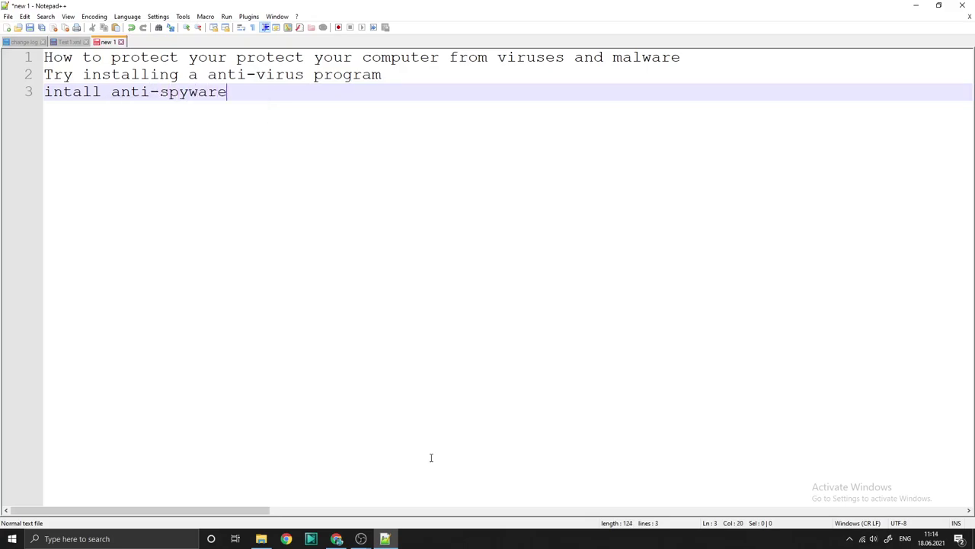
Recheck the tip in Chrome, complete line 3 in Notepad++ with "and anti-malware programs", and start a new line
click(336, 539)
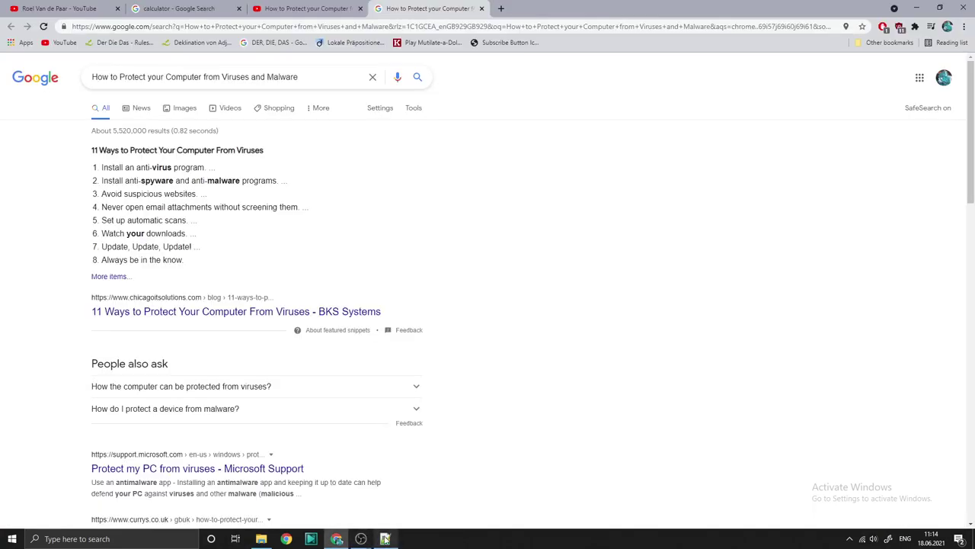
click(386, 538)
text(all anti-spyware a)
key(Return)
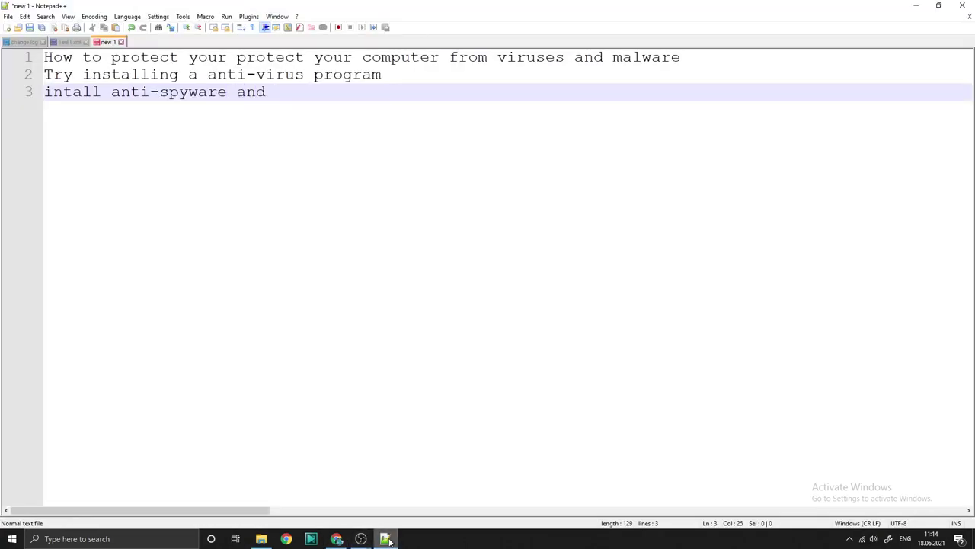
text(anti)
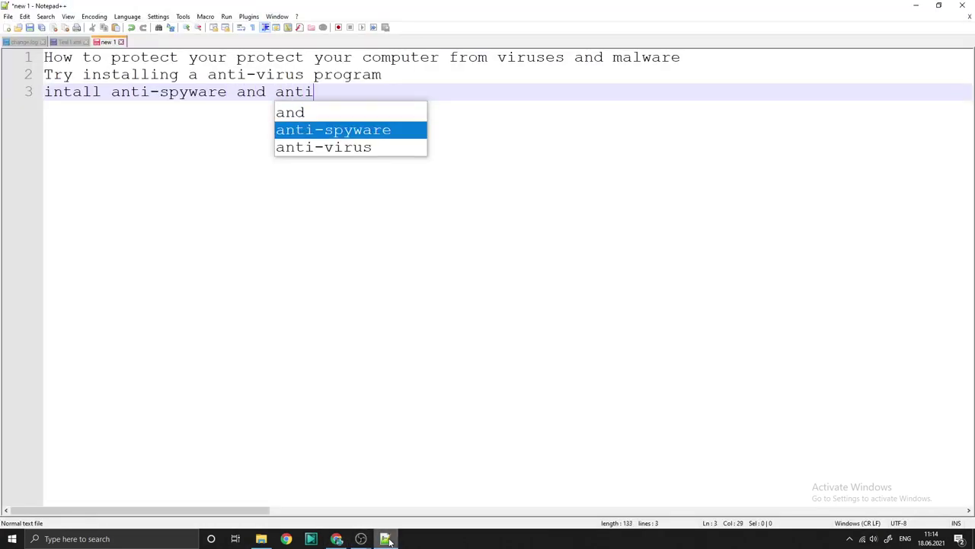
text(-malware pr)
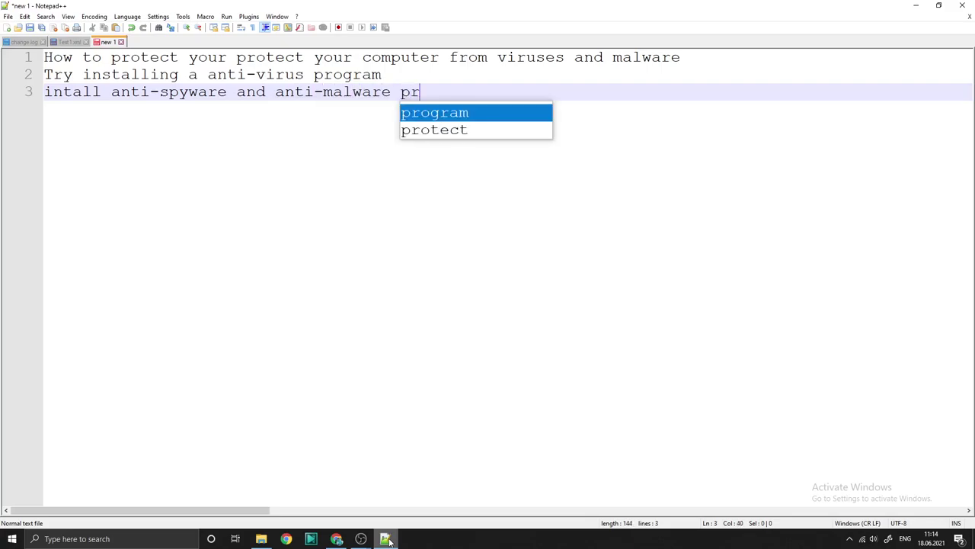
text(ograms)
key(Return)
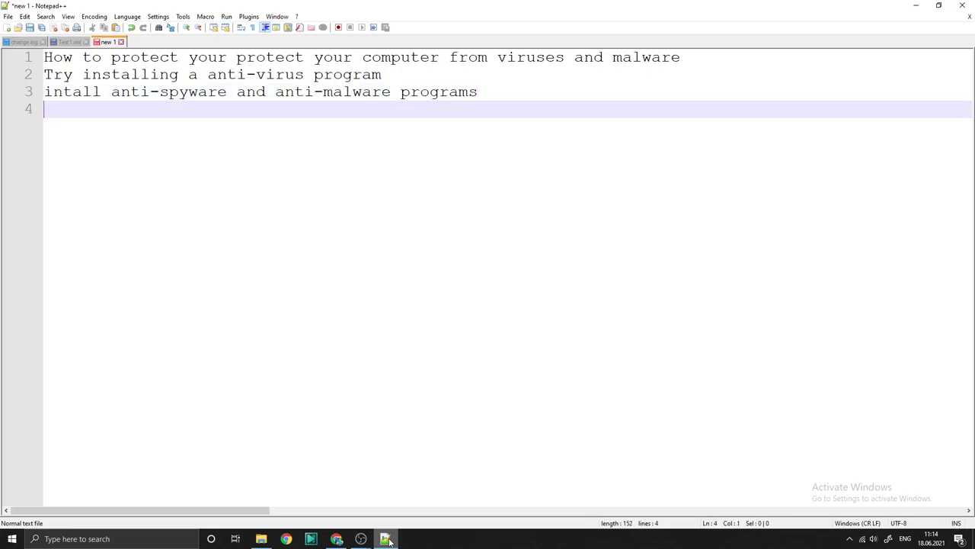
Write "avoid suspicous websites" on line 4 and start a new line
text(avoid susp)
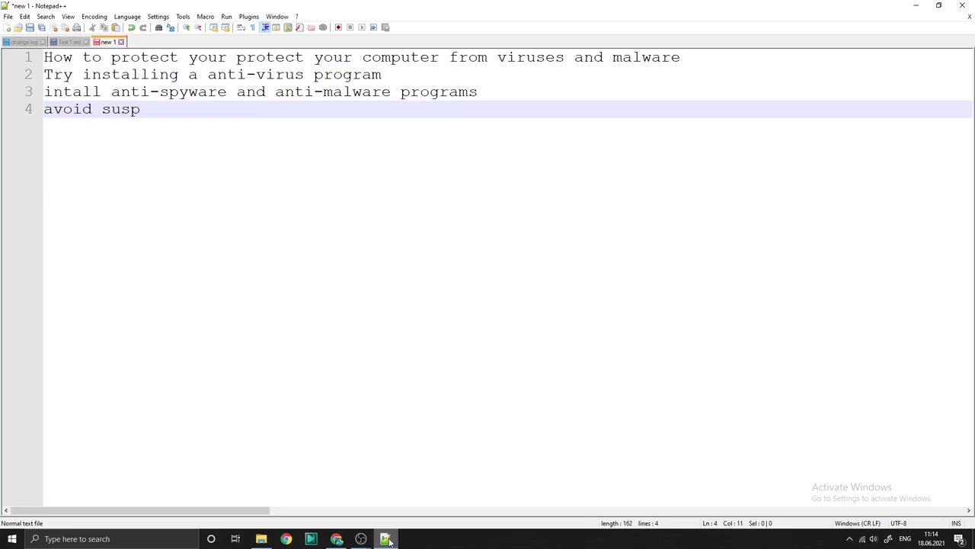
text(icous we)
text(bsites)
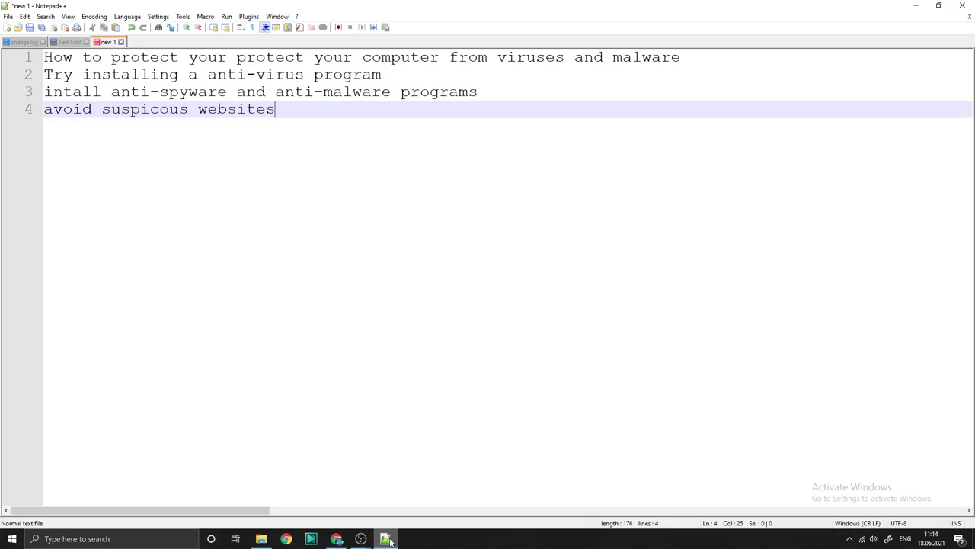
key(Return)
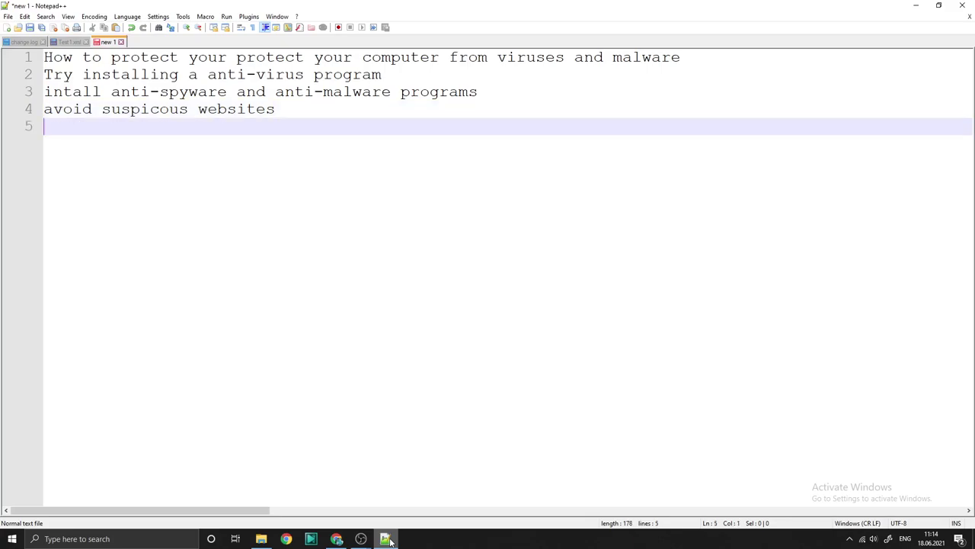
Check the fourth tip in the Google results in Chrome, and write "avoid opening emails or documents" on line 5 in Notepad++
click(337, 539)
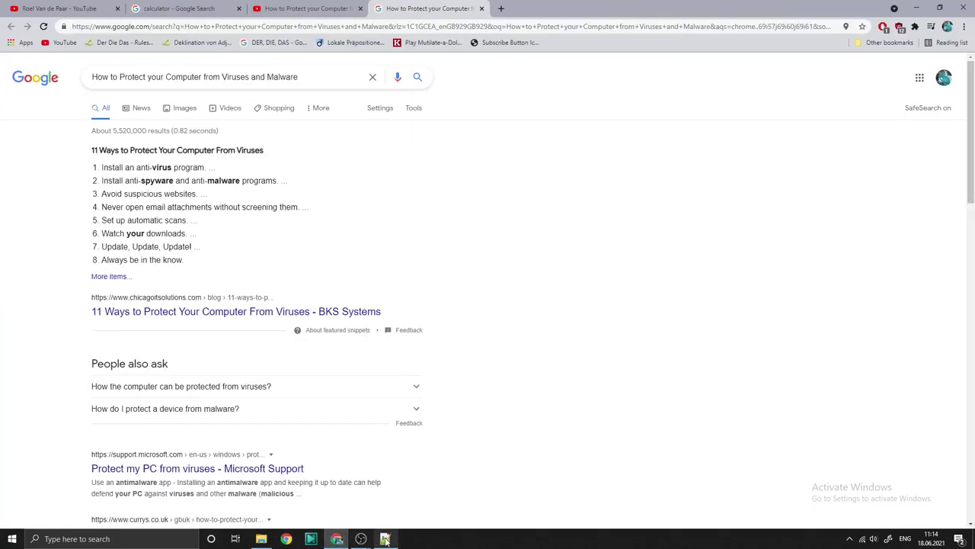
click(396, 540)
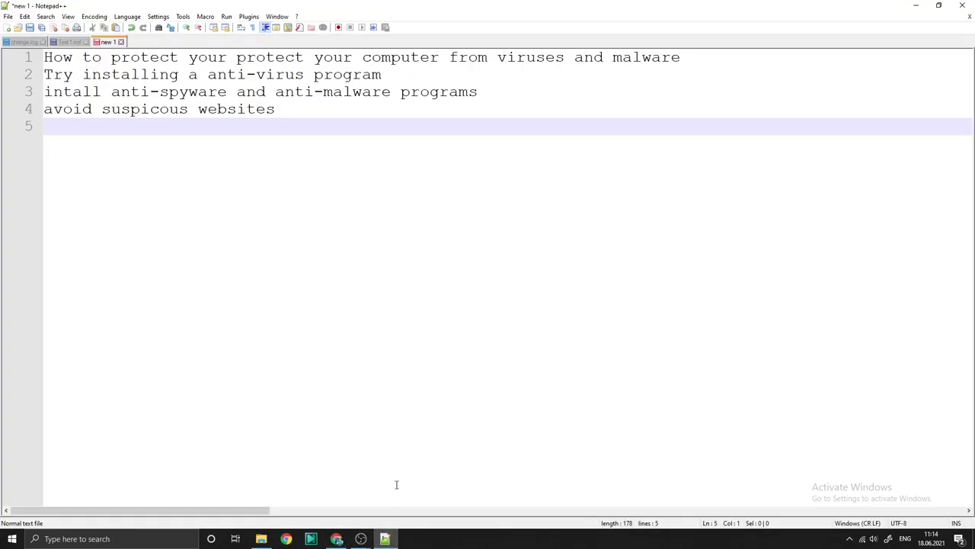
text(avoid open)
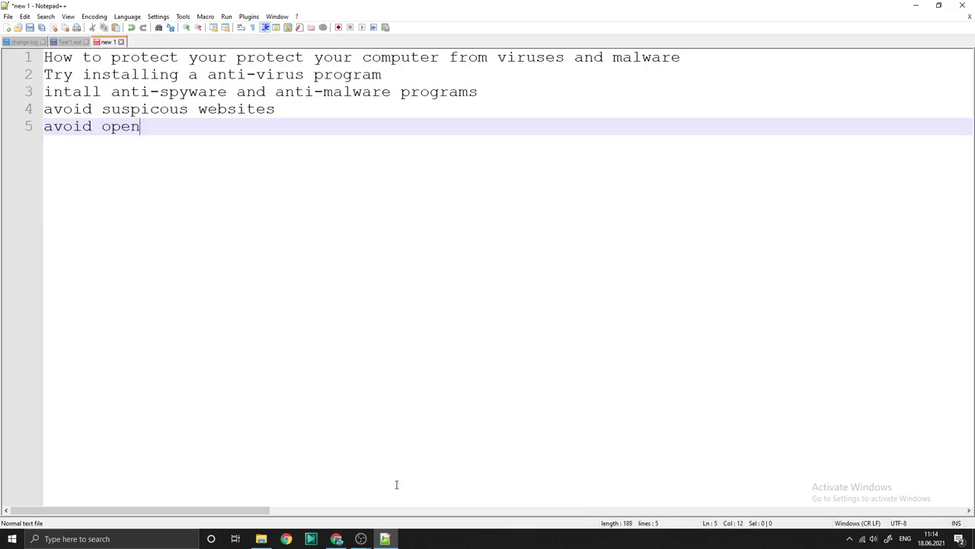
text(ing email)
text(s)
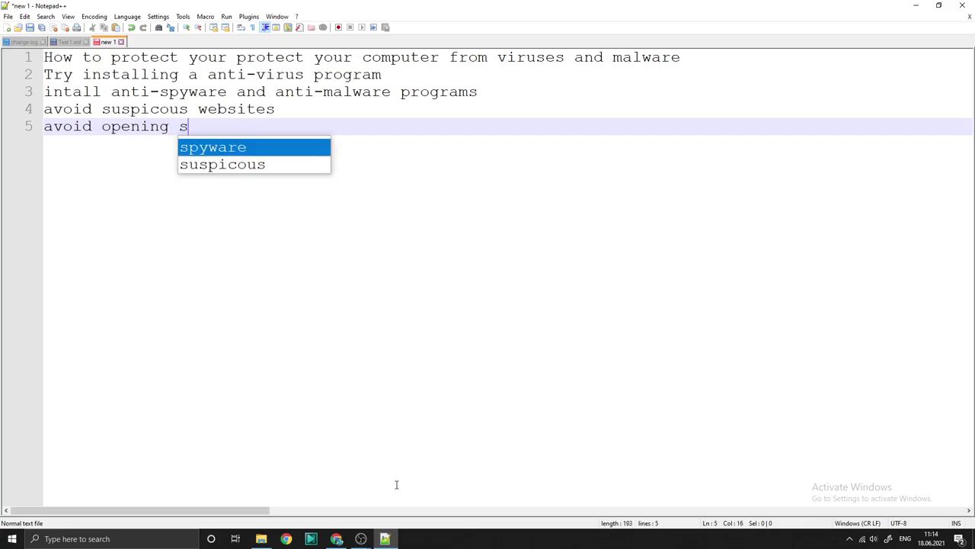
key(BackSpace)
text(emails )
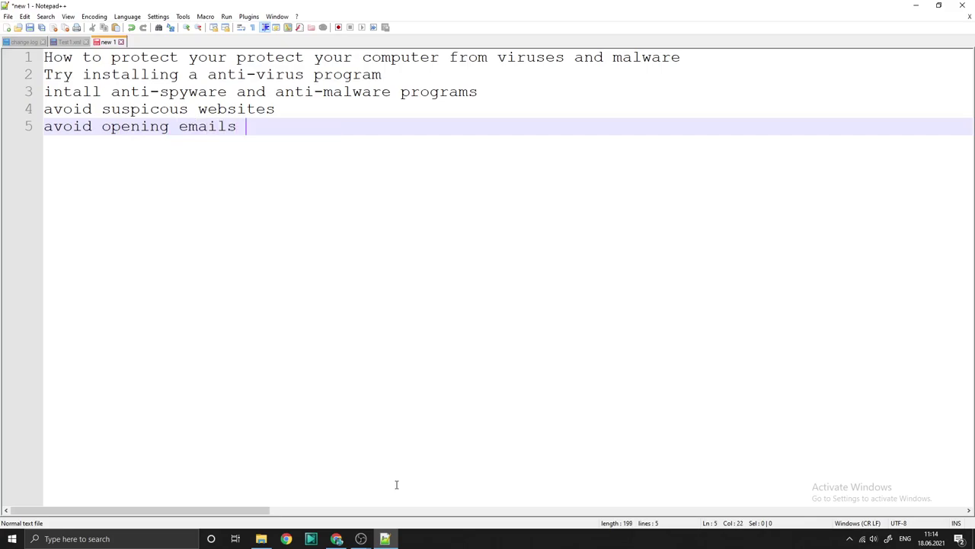
text(f)
key(BackSpace)
text(or docum)
text(ents)
text(s )
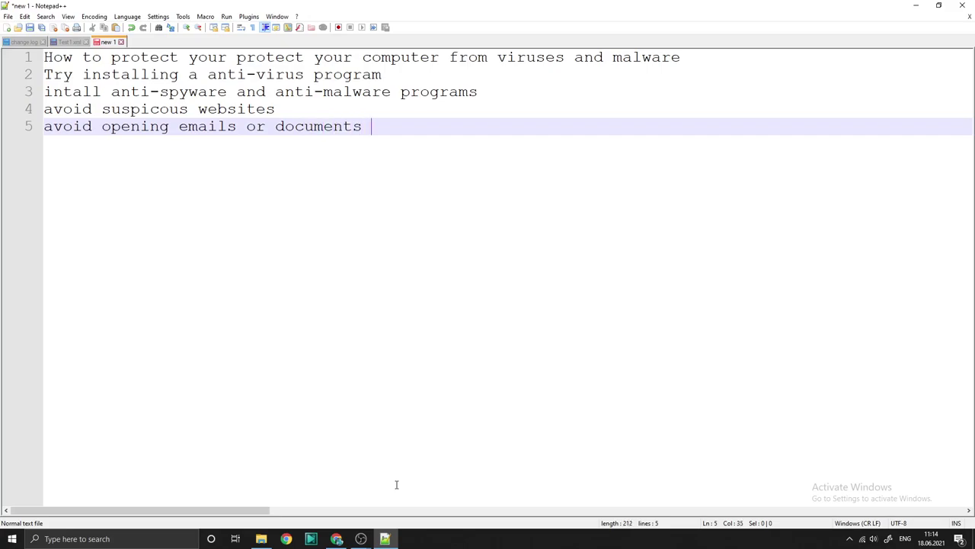
Complete line 5 with "that may contain the virus" and start a new line
text(that may)
key(BackSpace)
text(y contain )
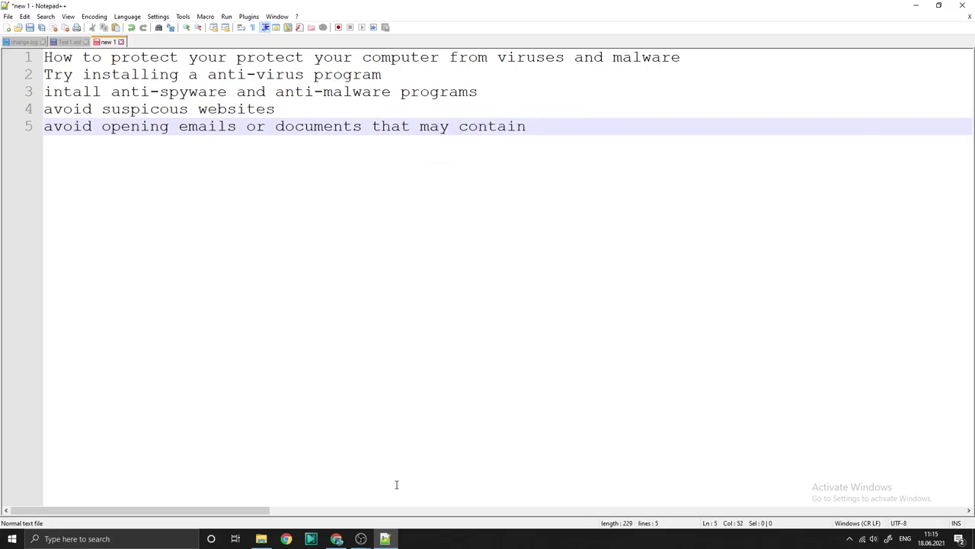
text( the virus)
key(BackSpace)
key(BackSpace)
key(BackSpace)
key(BackSpace)
key(BackSpace)
key(BackSpace)
key(BackSpace)
key(BackSpace)
key(BackSpace)
key(BackSpace)
key(BackSpace)
key(BackSpace)
text(ins)
key(BackSpace)
key(BackSpace)
text(the virus)
key(Escape)
key(Return)
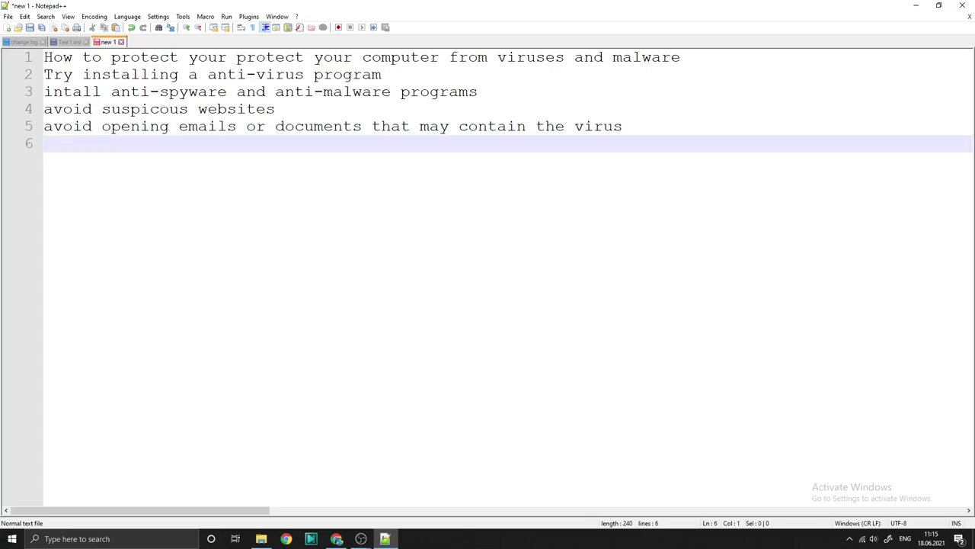
Check the fifth tip in Chrome, write "set up automatic scans" on line 6 in Notepad++, and start a new line
click(336, 539)
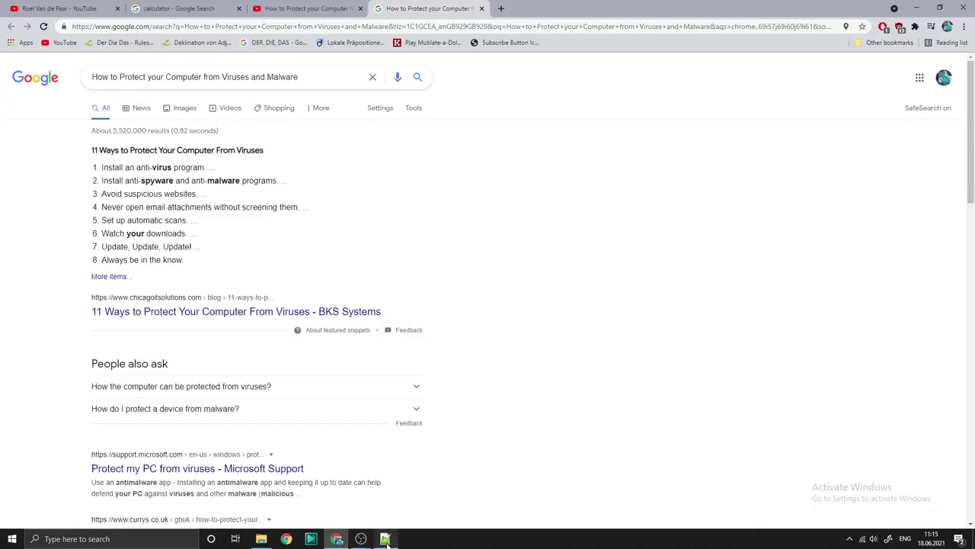
mouse_move(388, 539)
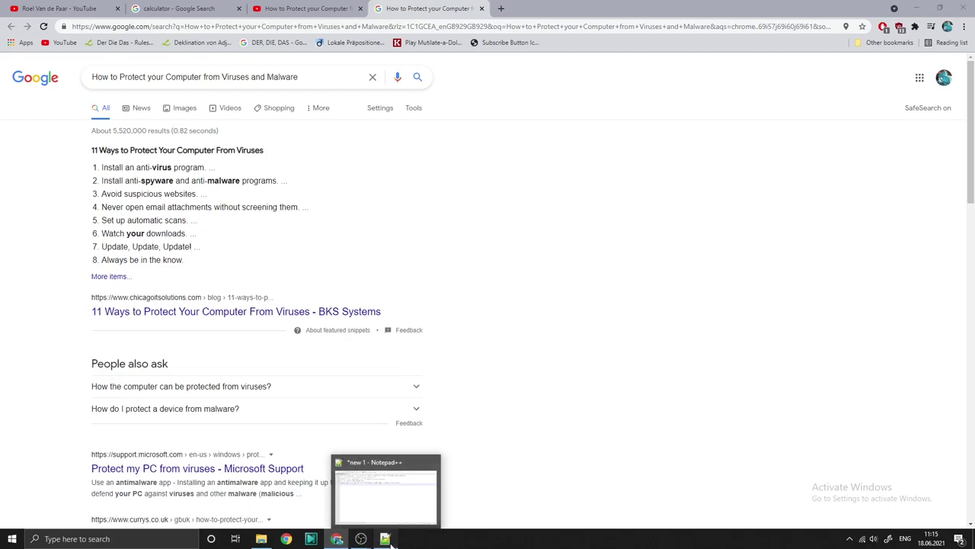
click(388, 539)
text(set up aut)
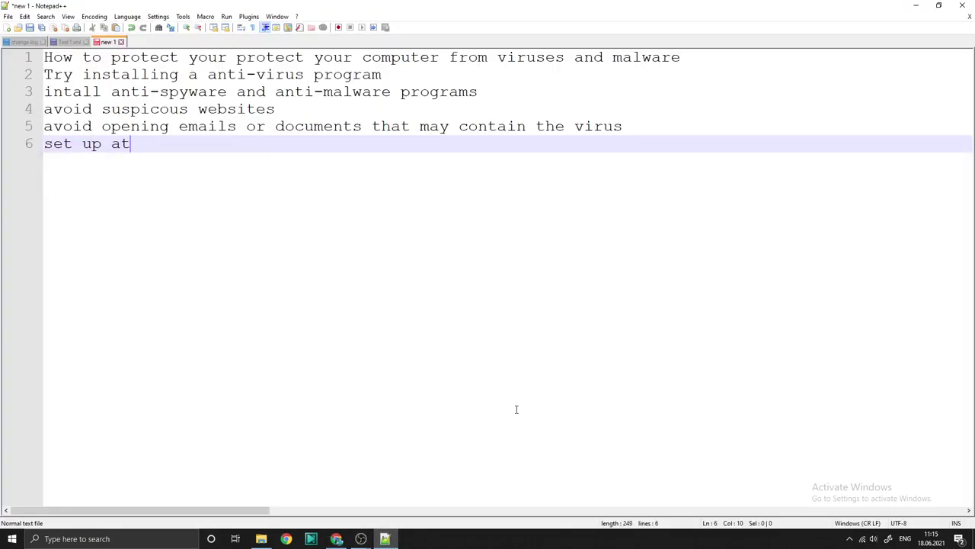
key(BackSpace)
text(utomatic scans)
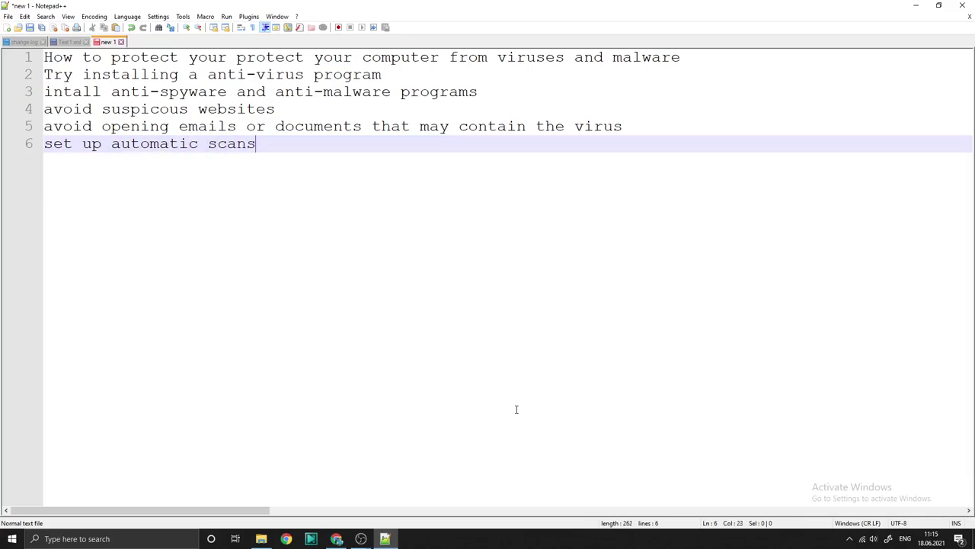
key(Return)
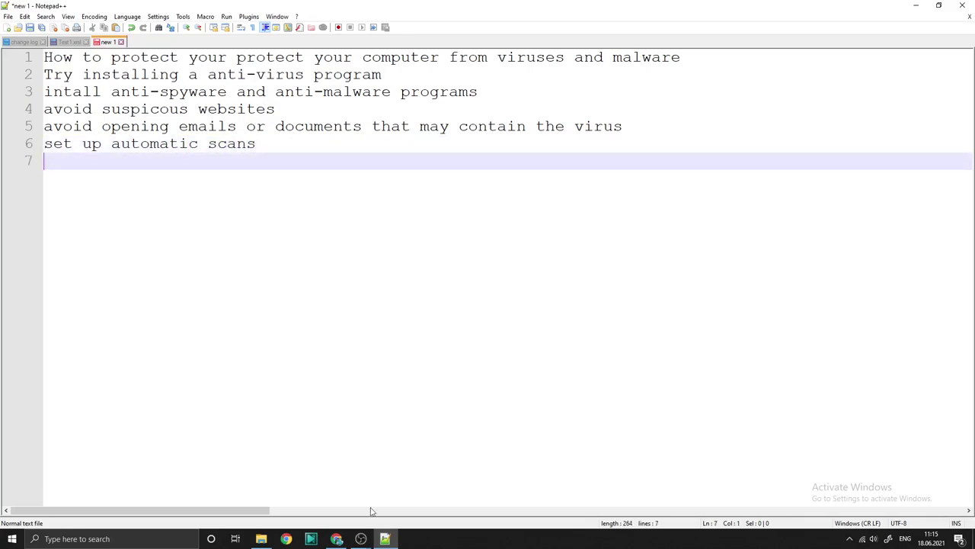
Check the sixth tip in Chrome, and write "watch your downloads" on line 7 in Notepad++
click(336, 539)
click(394, 539)
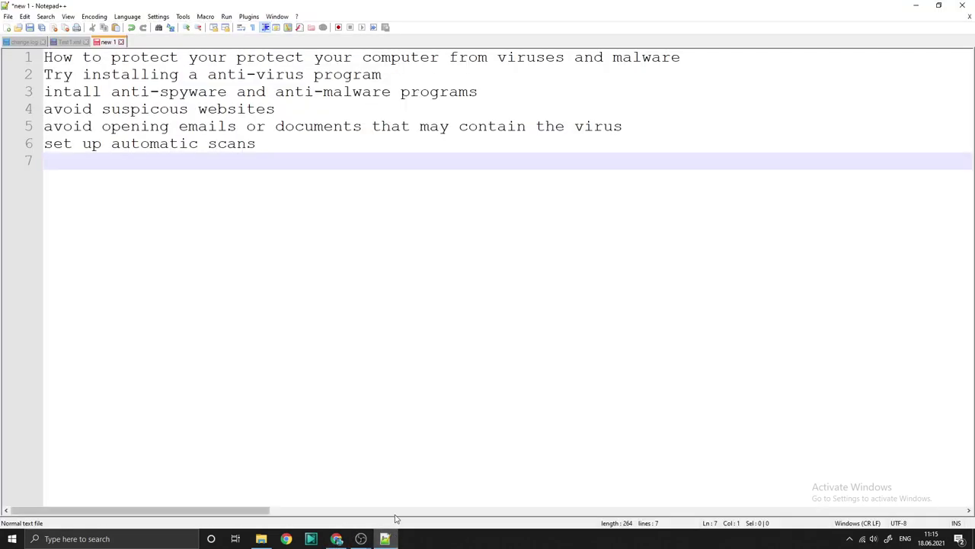
text(watch your cownload)
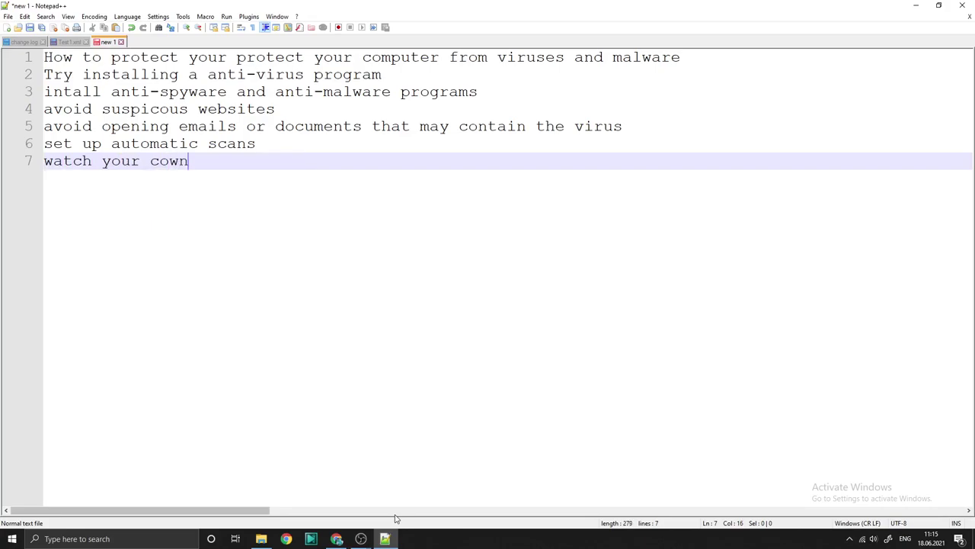
key(BackSpace)
key(BackSpace)
key(BackSpace)
key(BackSpace)
key(BackSpace)
key(BackSpace)
key(BackSpace)
key(BackSpace)
text(downloads)
Check the seventh tip in Chrome, write "Just update" on line 8 in Notepad++, and start a new line
click(336, 539)
click(396, 511)
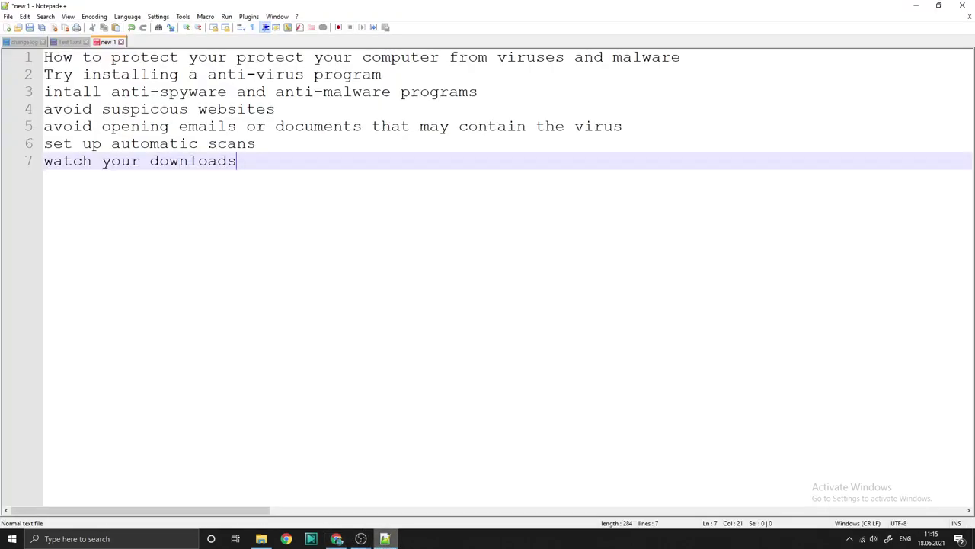
text(st u)
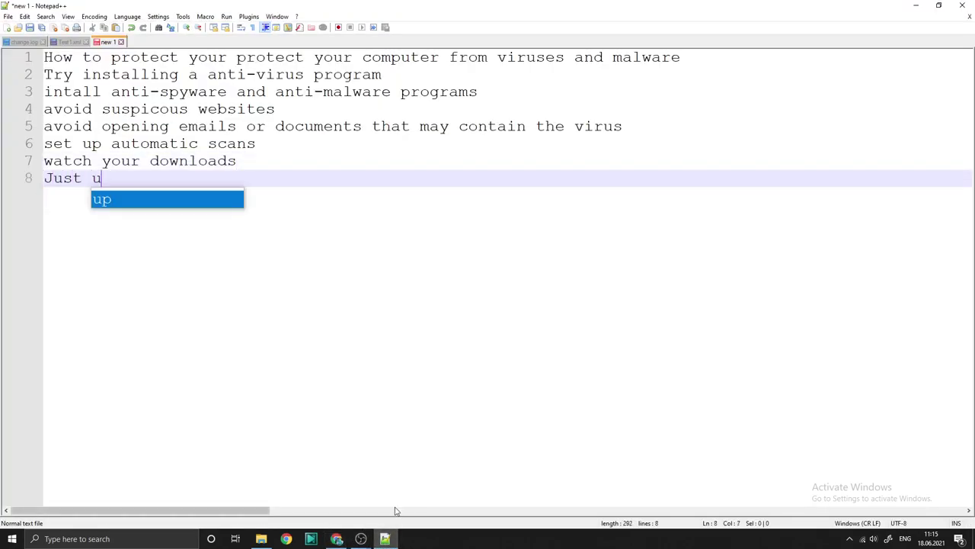
text(pdate)
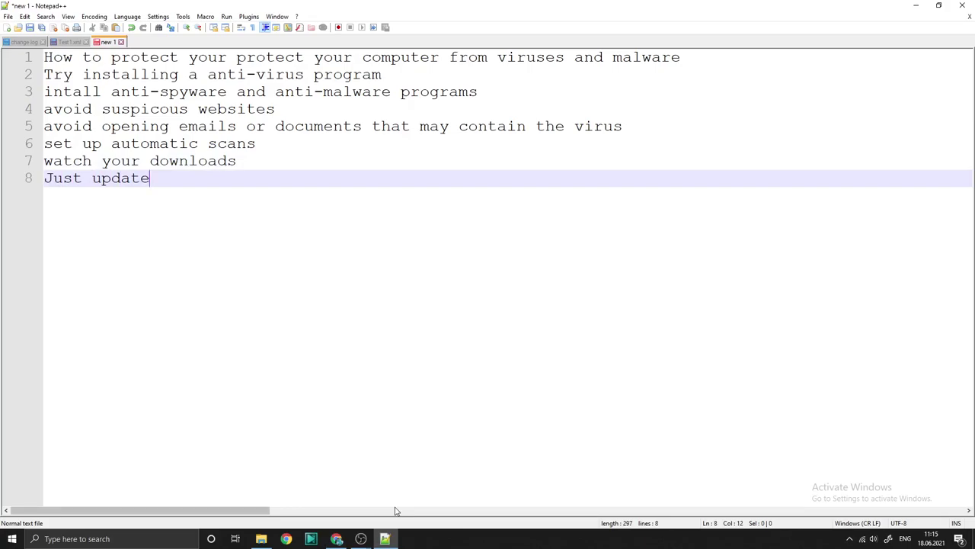
key(Return)
Begin the closing sentence on line 9 with "and finally you can protect"
text(and fianl)
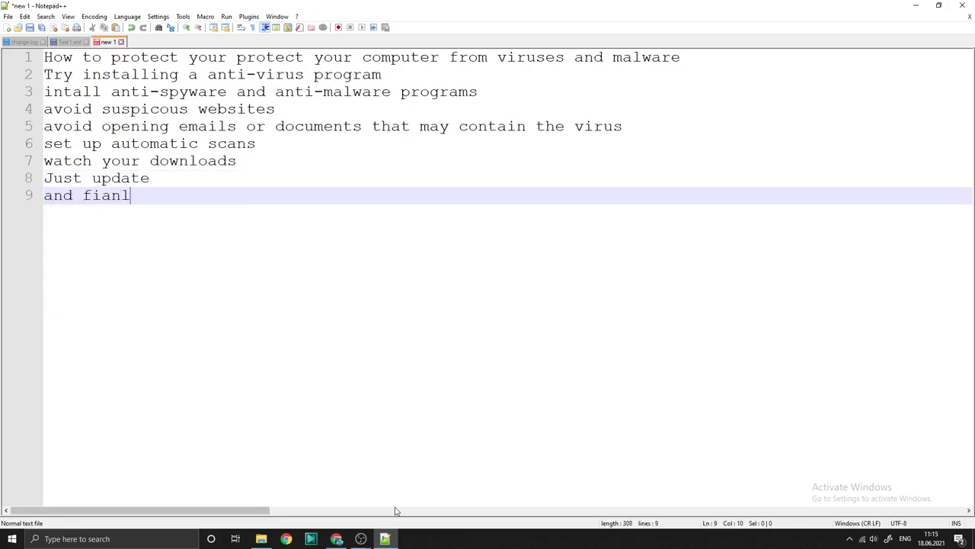
key(BackSpace)
key(BackSpace)
key(BackSpace)
text(nally y)
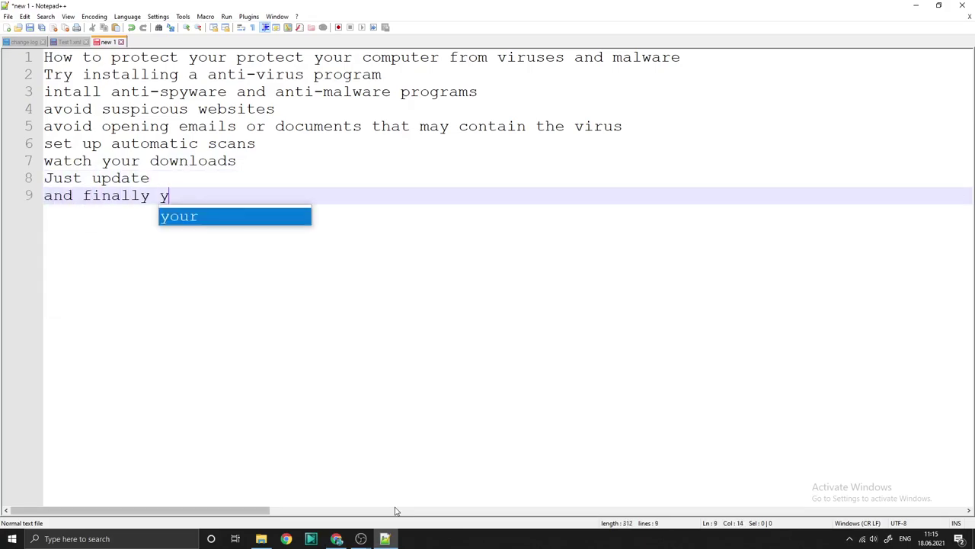
text(ou vca)
key(BackSpace)
key(BackSpace)
key(BackSpace)
text(can )
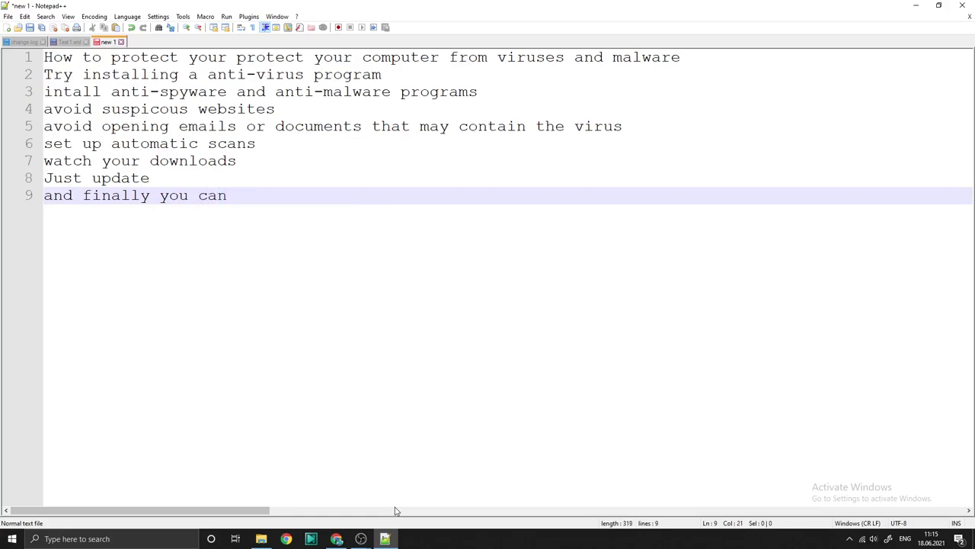
text(prot)
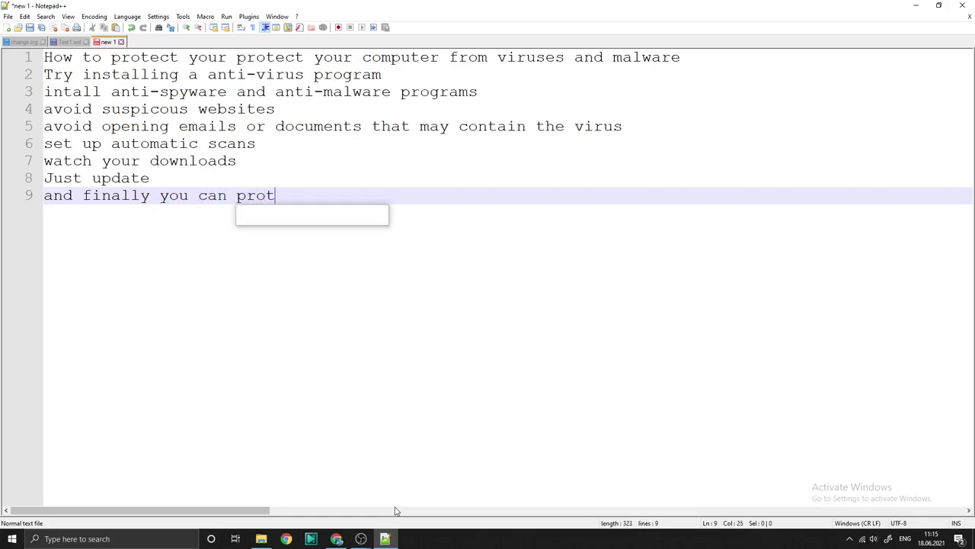
text(efct)
key(BackSpace)
key(BackSpace)
key(BackSpace)
text(ct )
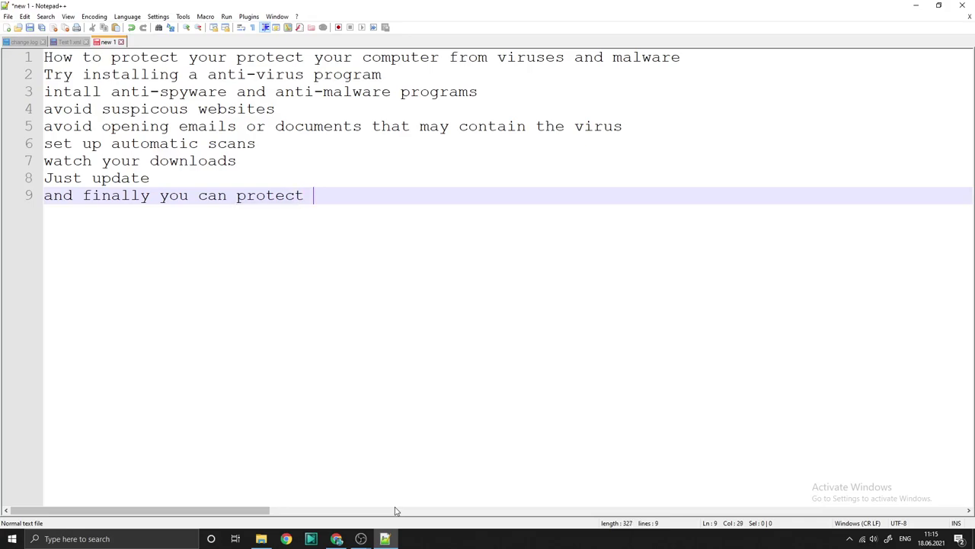
Continue the closing sentence on line 9 with "your computer from the"
text(your ocmpute)
key(BackSpace)
key(BackSpace)
key(BackSpace)
key(BackSpace)
key(BackSpace)
key(BackSpace)
key(BackSpace)
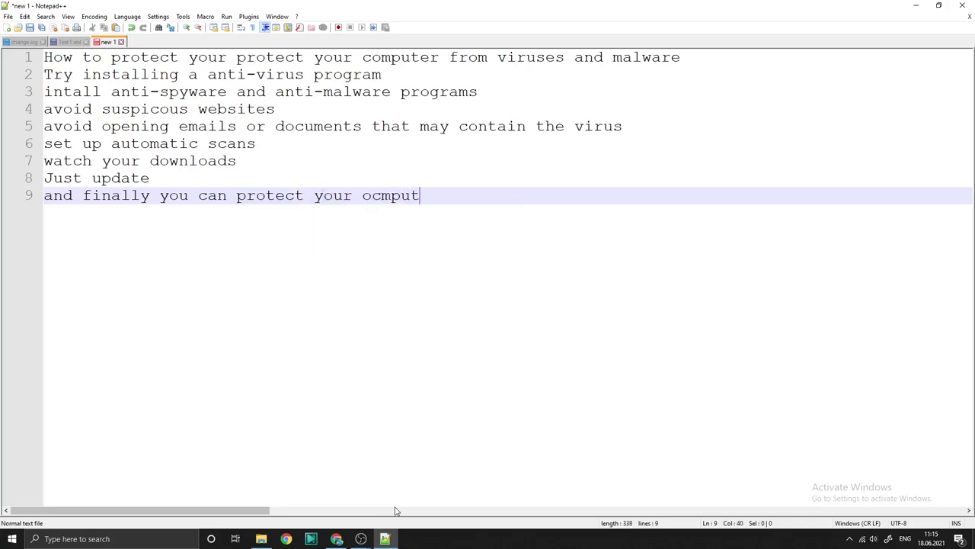
text(computer from ther)
key(BackSpace)
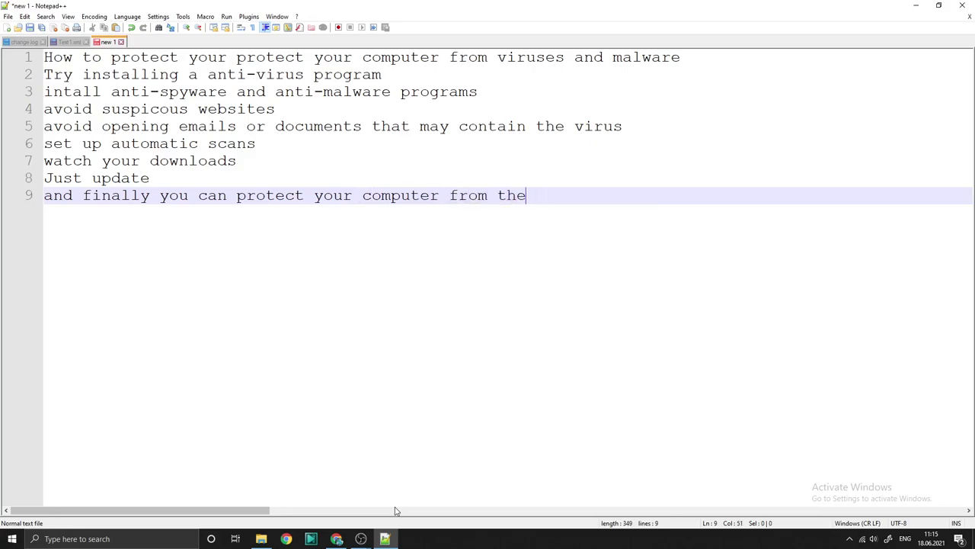
Extend the closing sentence on line 9 with "virus and the malware"
text(viryus )
text(us and )
text(m)
key(BackSpace)
text(trh)
key(BackSpace)
key(BackSpace)
text(he mal)
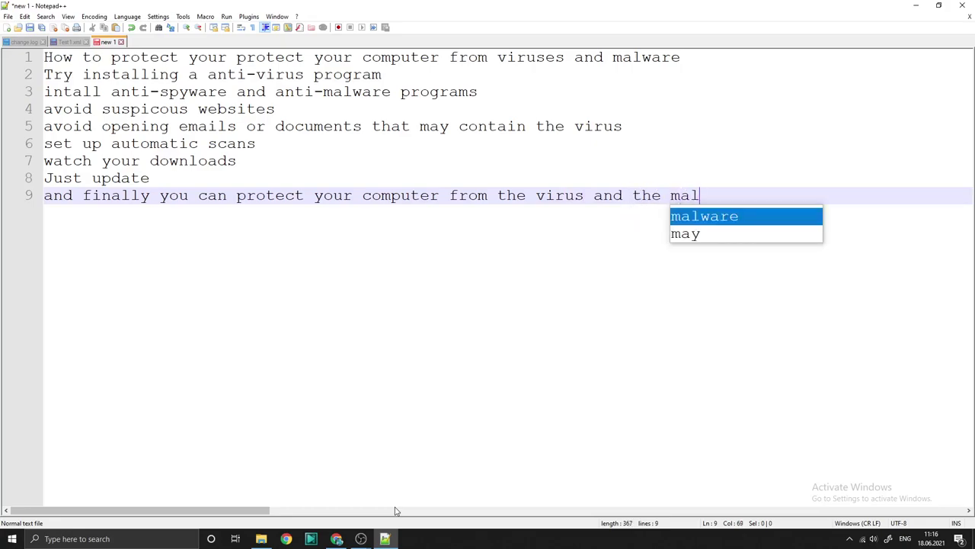
key(Return)
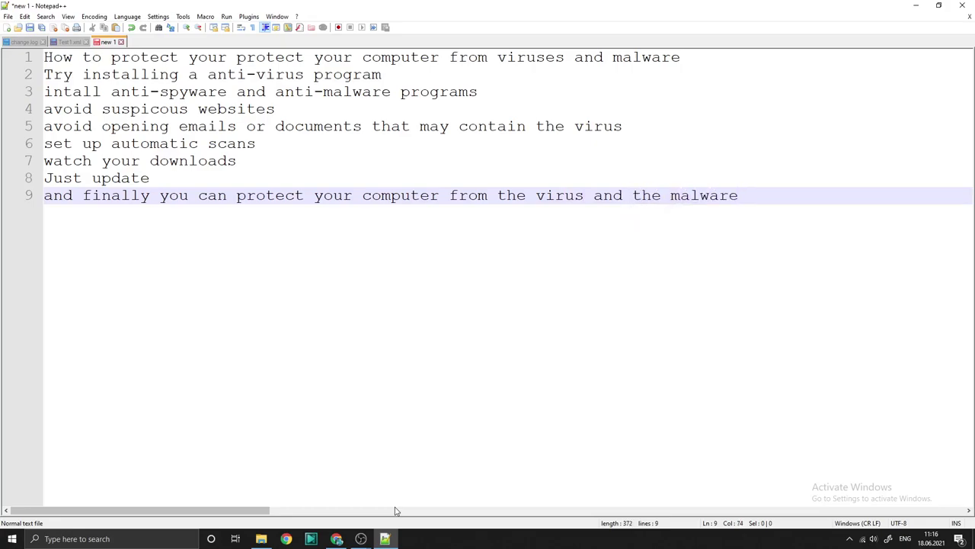
Append "so thanks for doing" to the end of line 9
text(so thanks for doing )
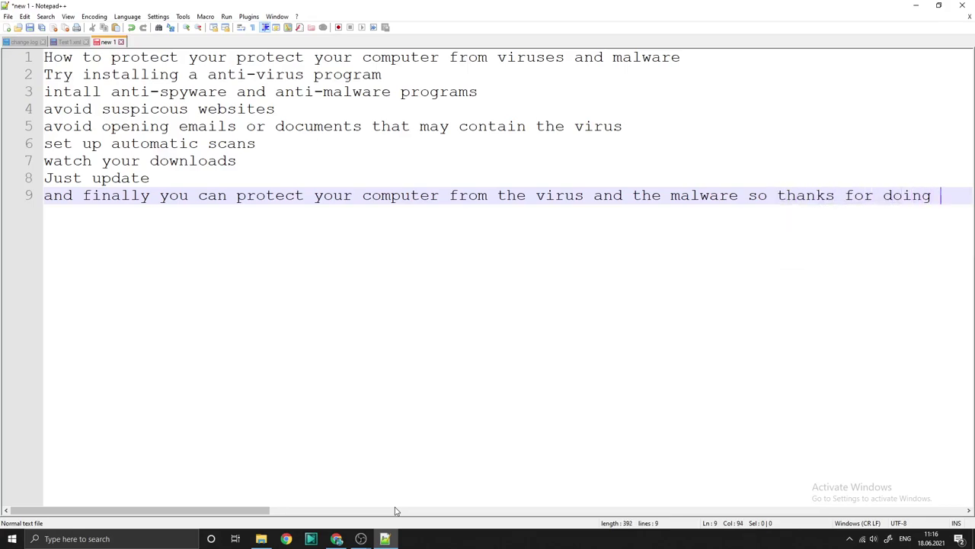
text(bew)
key(BackSpace)
text(es)
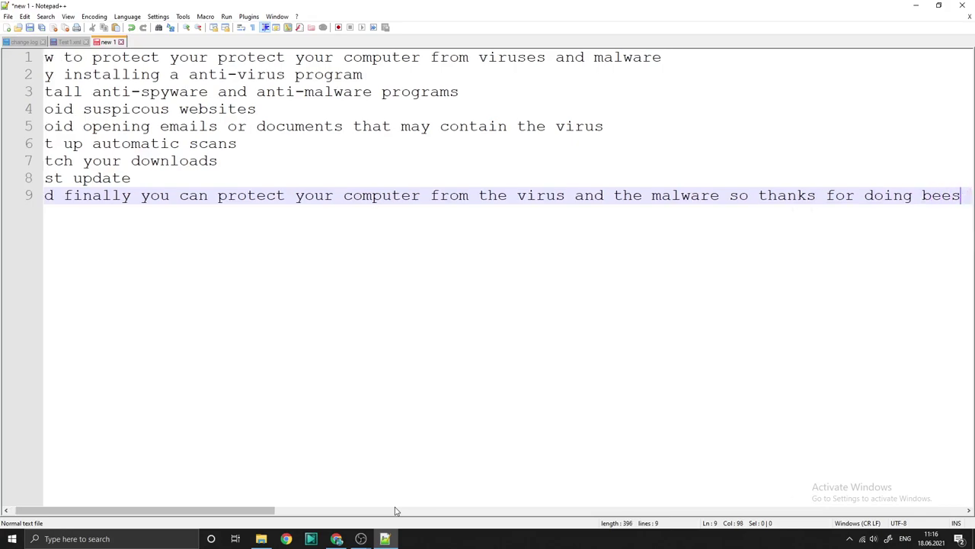
key(BackSpace)
key(BackSpace)
key(BackSpace)
Start line 10 with "best tutorials!", continuing the closing sentence from line 9
key(Return)
text(be)
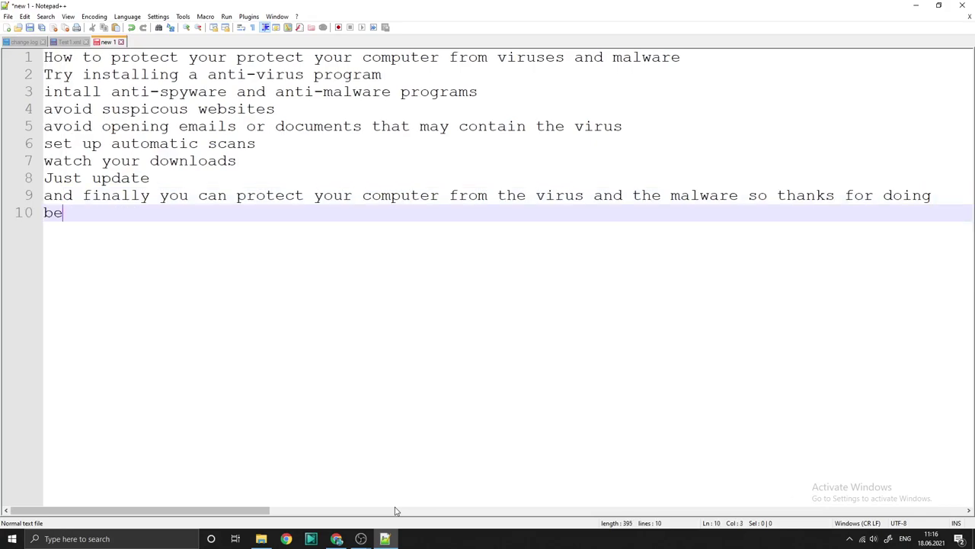
text(st tutorials! )
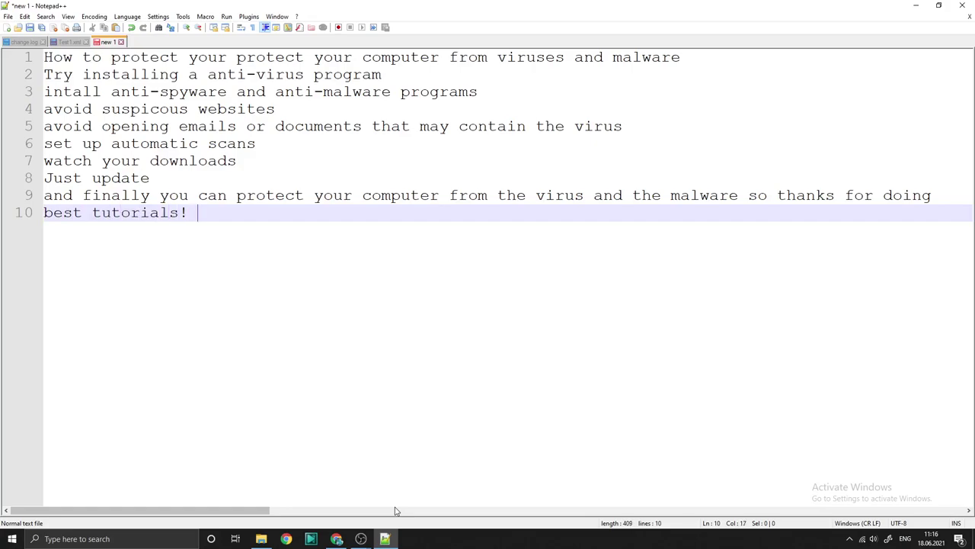
Extend line 10 with "right i will upload like many videos" after "best tutorials!"
text(right the n)
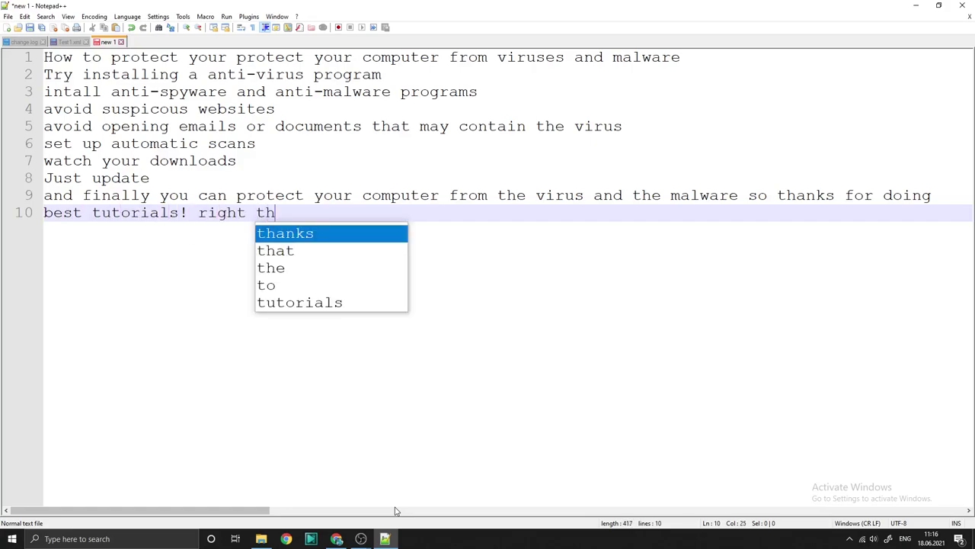
key(BackSpace)
key(BackSpace)
key(BackSpace)
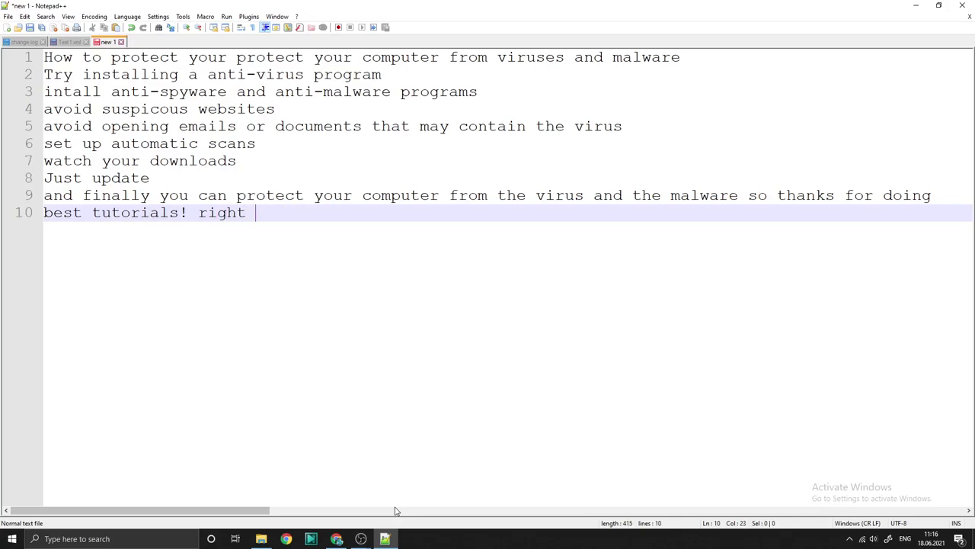
text(i will u)
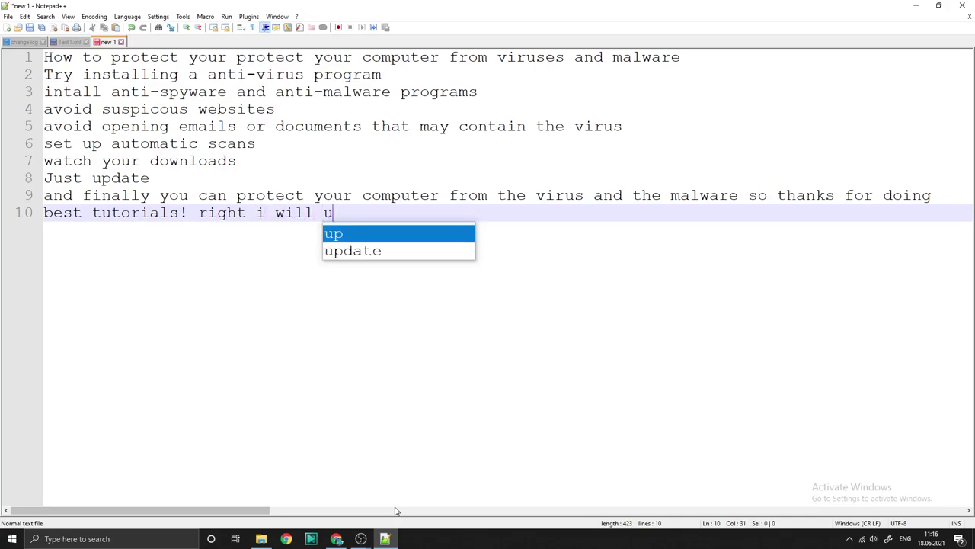
text(pload liek)
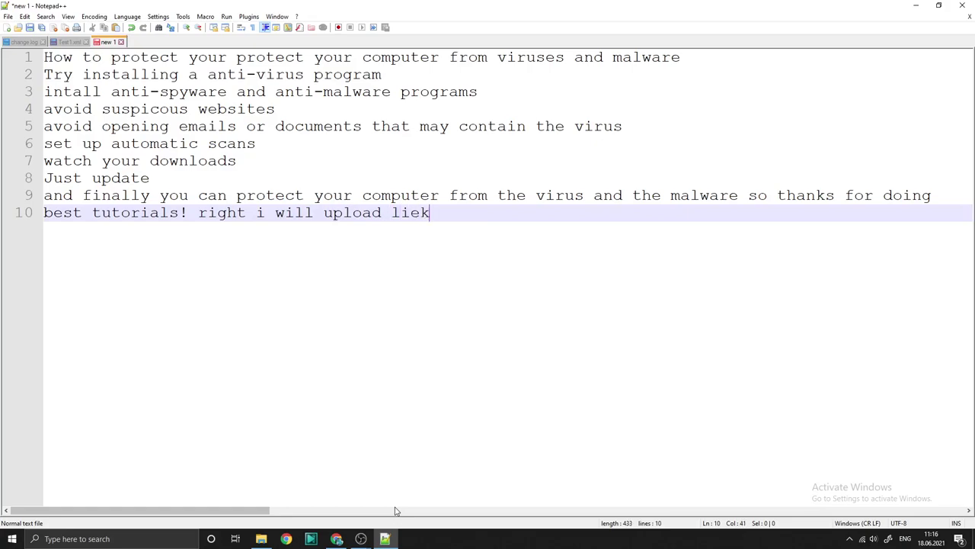
key(BackSpace)
key(BackSpace)
text(ke a)
key(BackSpace)
text(many vid)
text(eso)
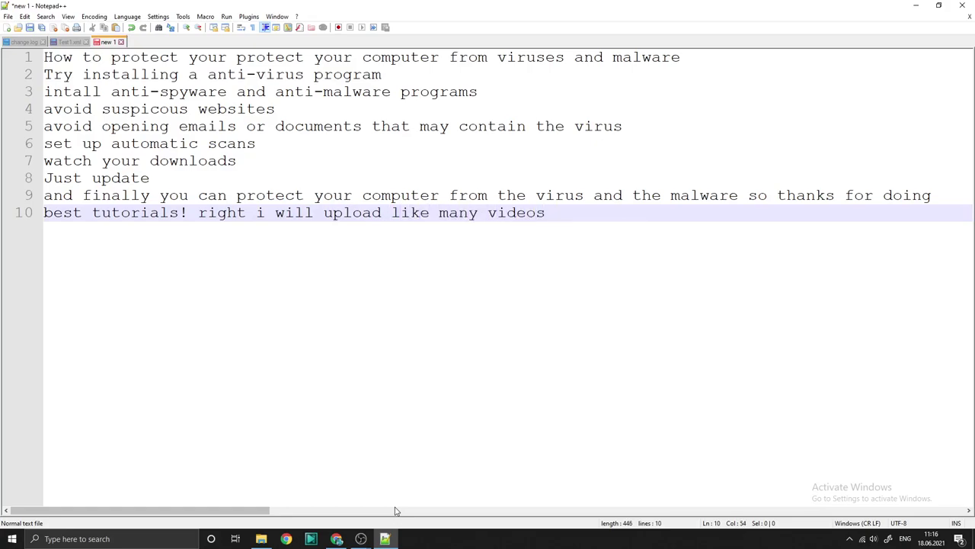
Finish line 10 with "so thanks for watchin"
text(so thanks)
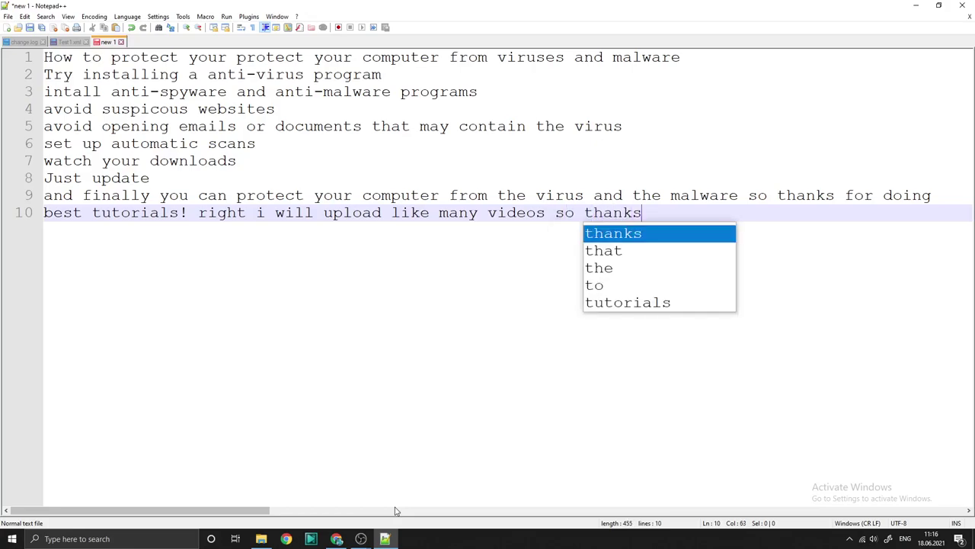
text( for wat)
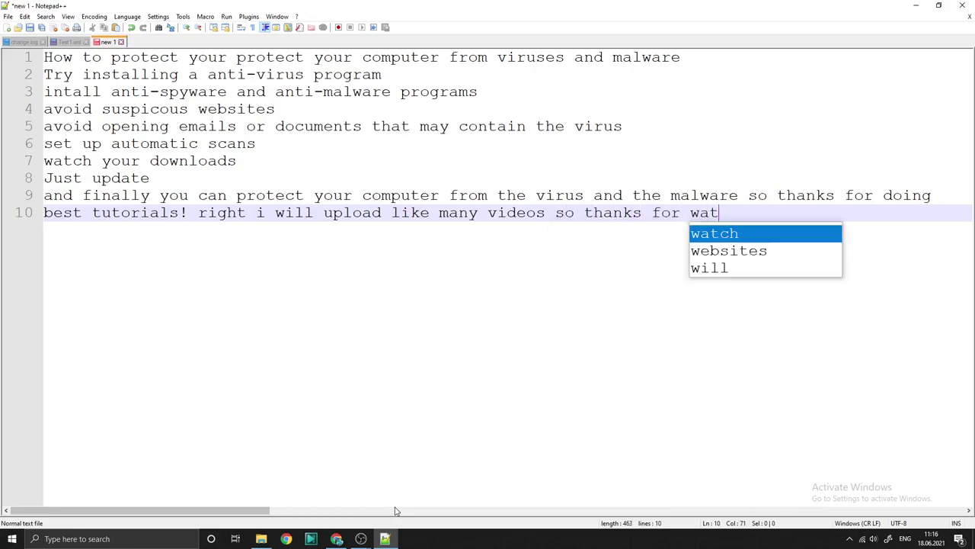
text(chinm)
key(BackSpace)
Add line 11 reading "hope you wnjoy!!!!!!!!!!" as the closing remark
key(Return)
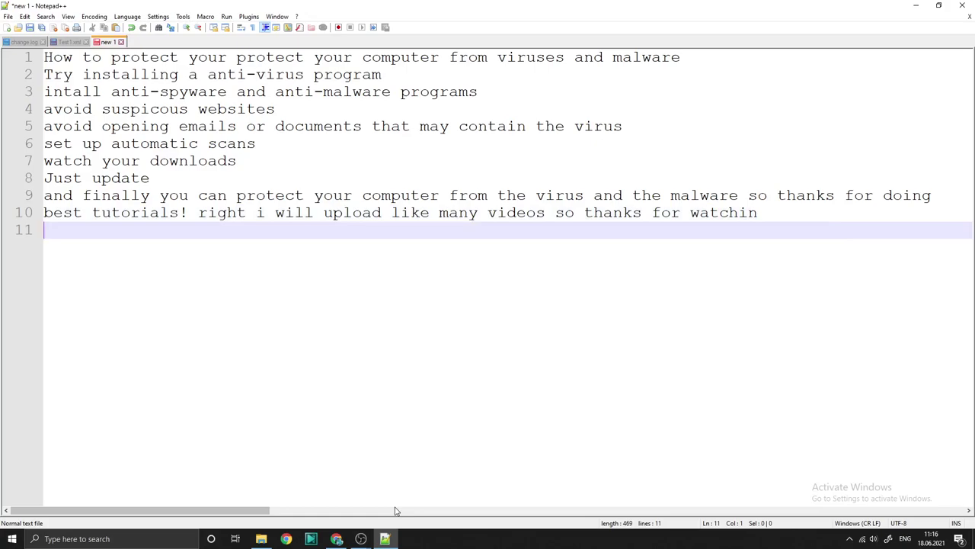
text(hope you wnjoy)
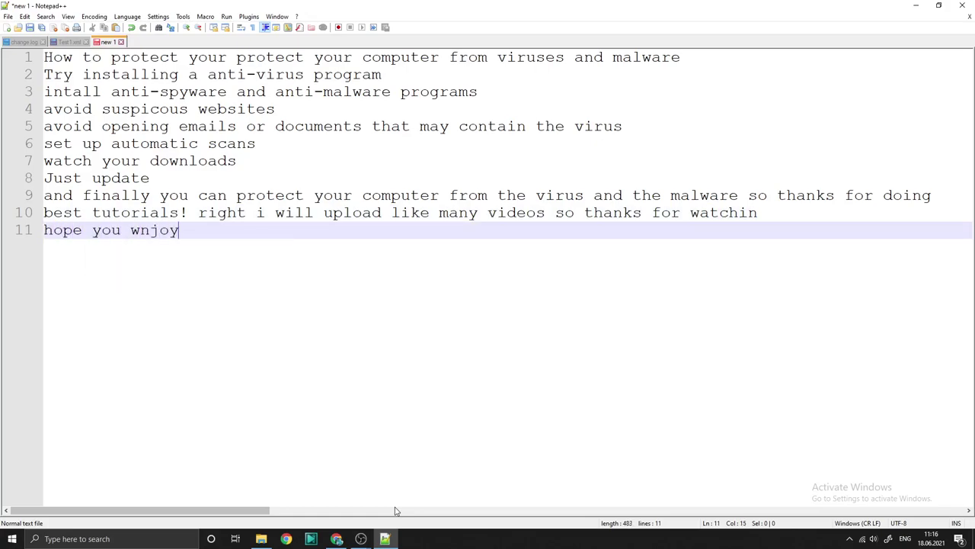
text(!!!!!!!!!!)
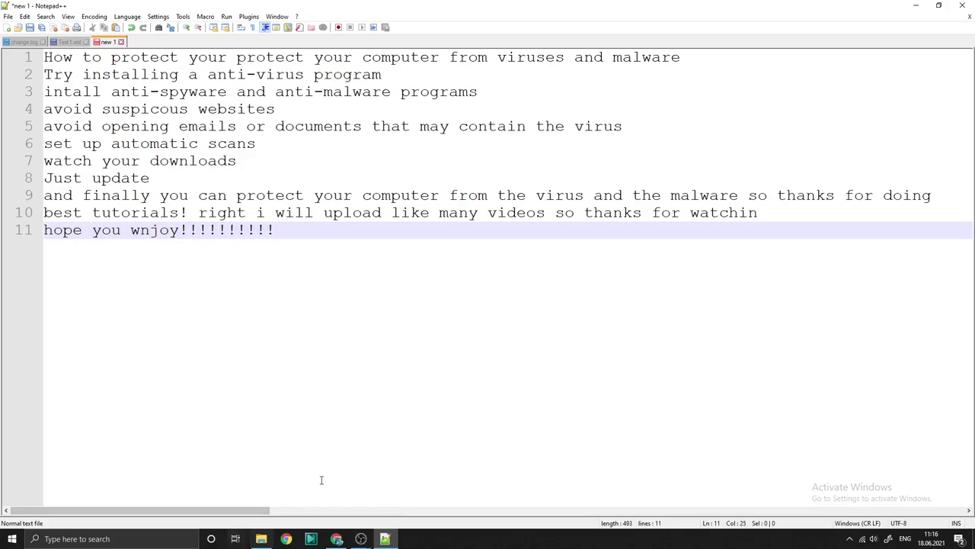
Switch to OBS Studio and stop the running recording
click(352, 494)
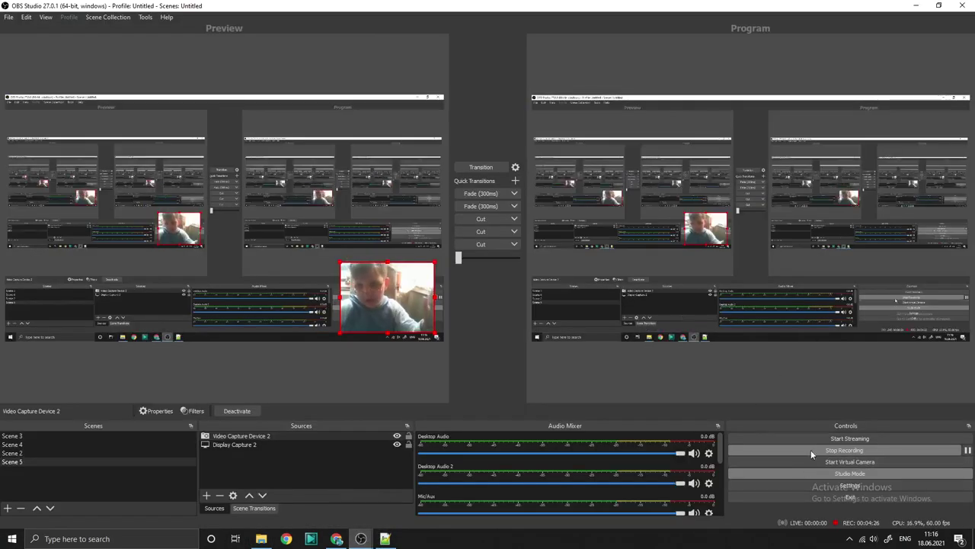
click(844, 449)
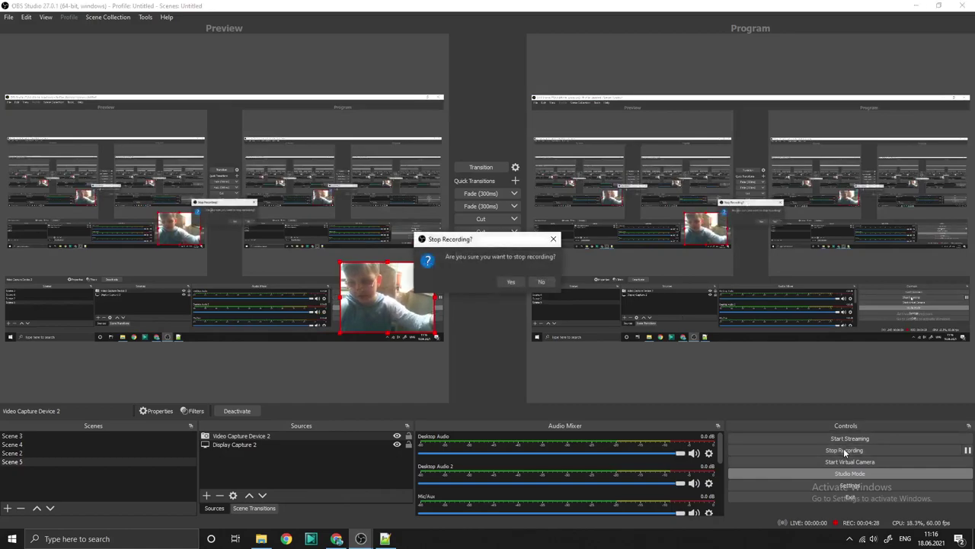